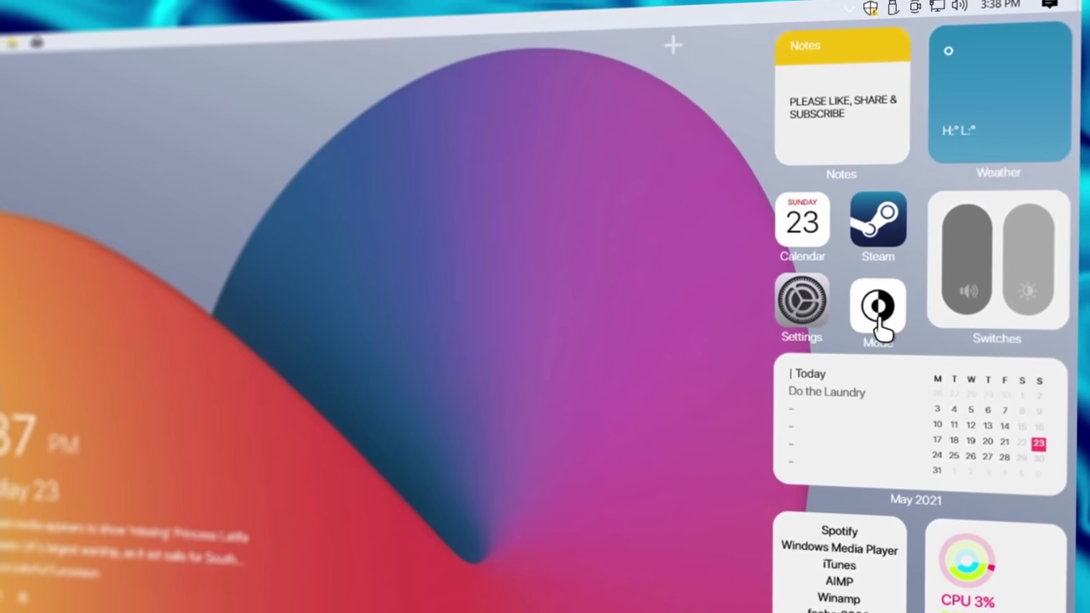
Switch the desktop to dark mode and back to light with the Mode widget, and open File Explorer.
{"action": "left_click", "coordinate": [883, 308]}
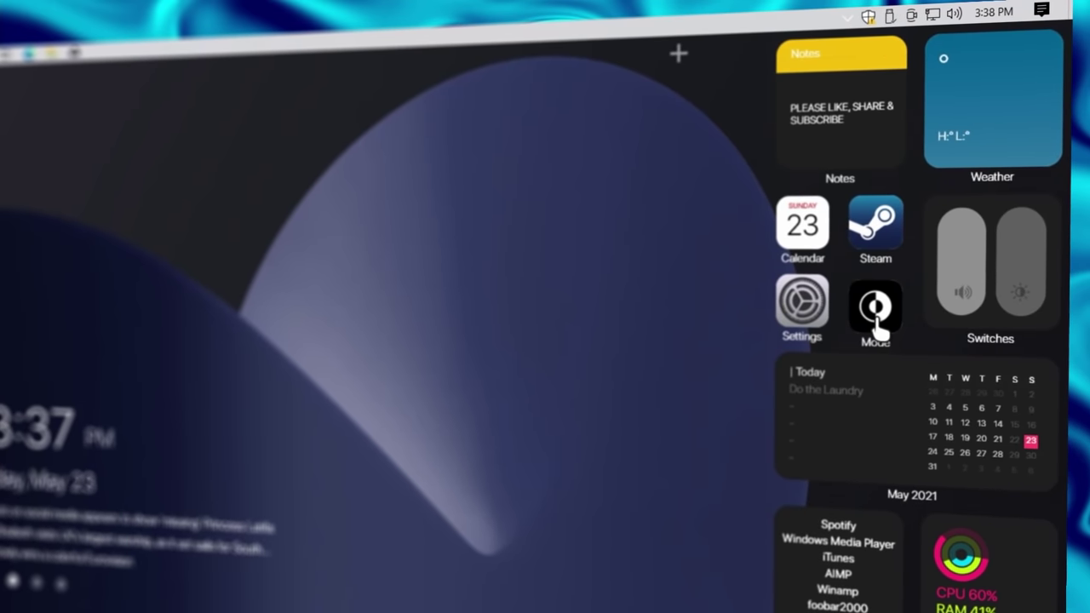
{"action": "left_click", "coordinate": [877, 321]}
{"action": "left_click", "coordinate": [880, 322]}
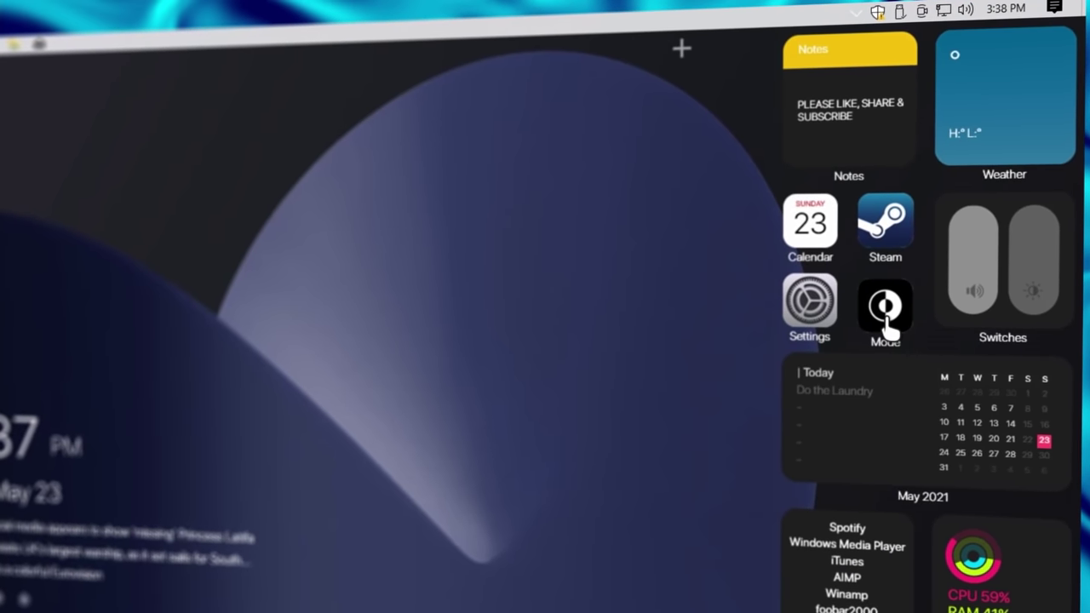
{"action": "left_click", "coordinate": [882, 322]}
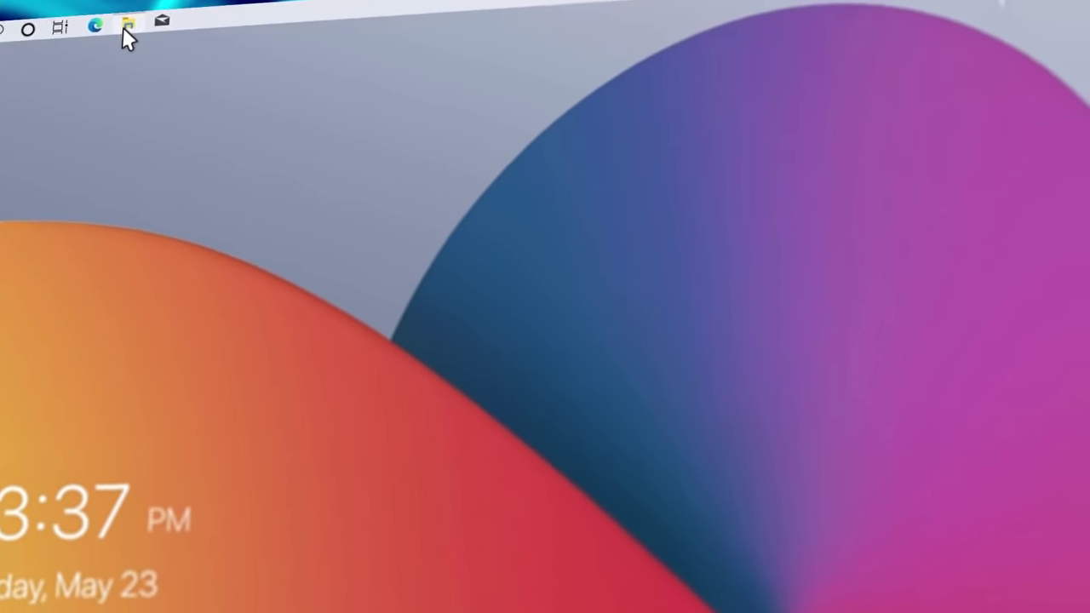
{"action": "left_click", "coordinate": [122, 18]}
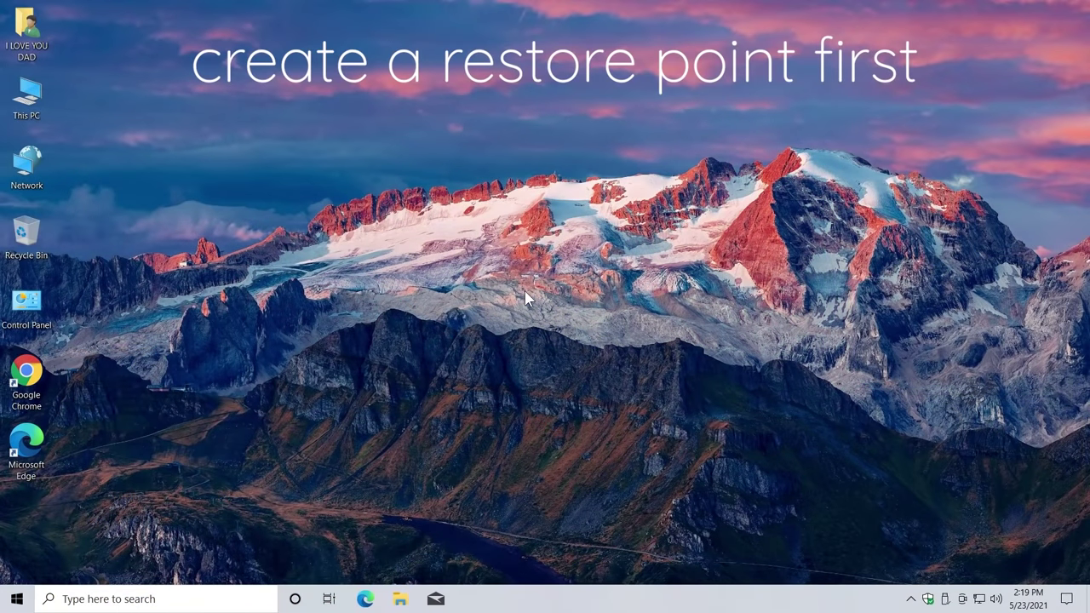
Search Windows for "create a restore point" and open the matching System Protection settings.
{"action": "left_click", "coordinate": [16, 599]}
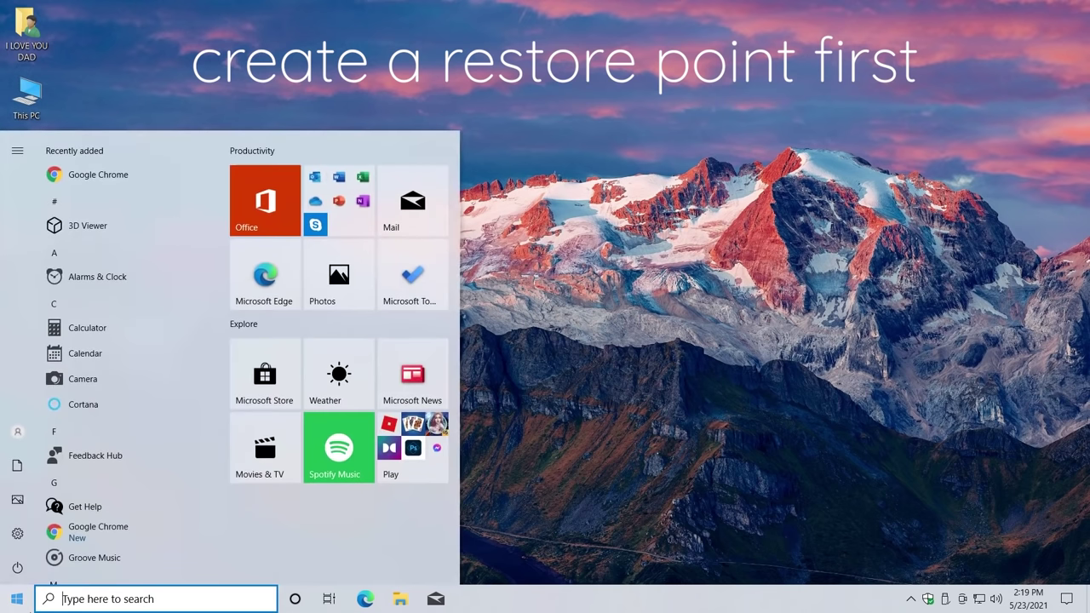
{"action": "type", "text": "create a res"}
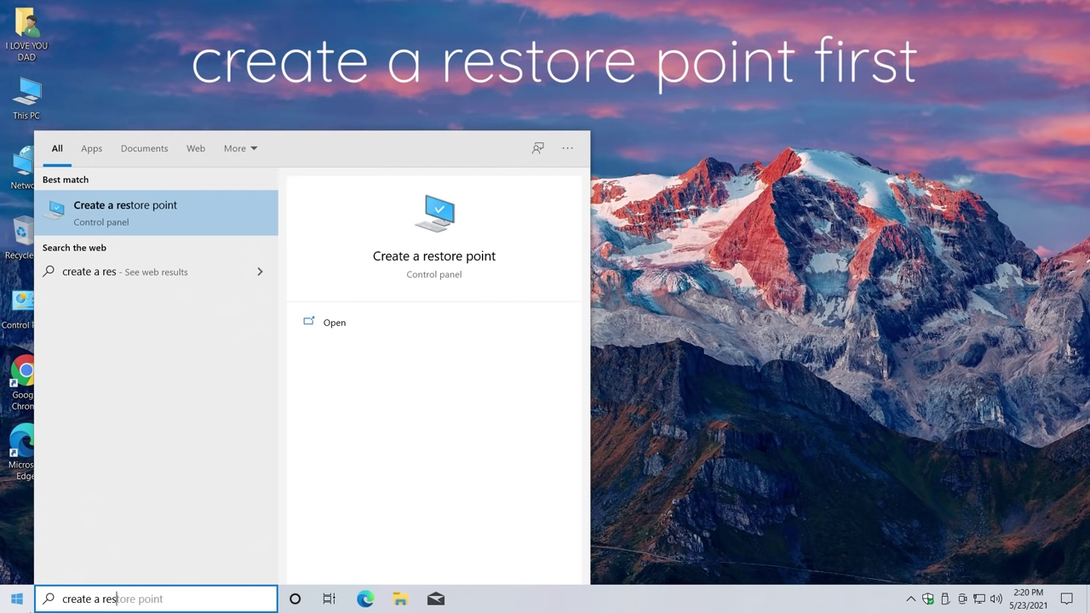
{"action": "type", "text": "tore point"}
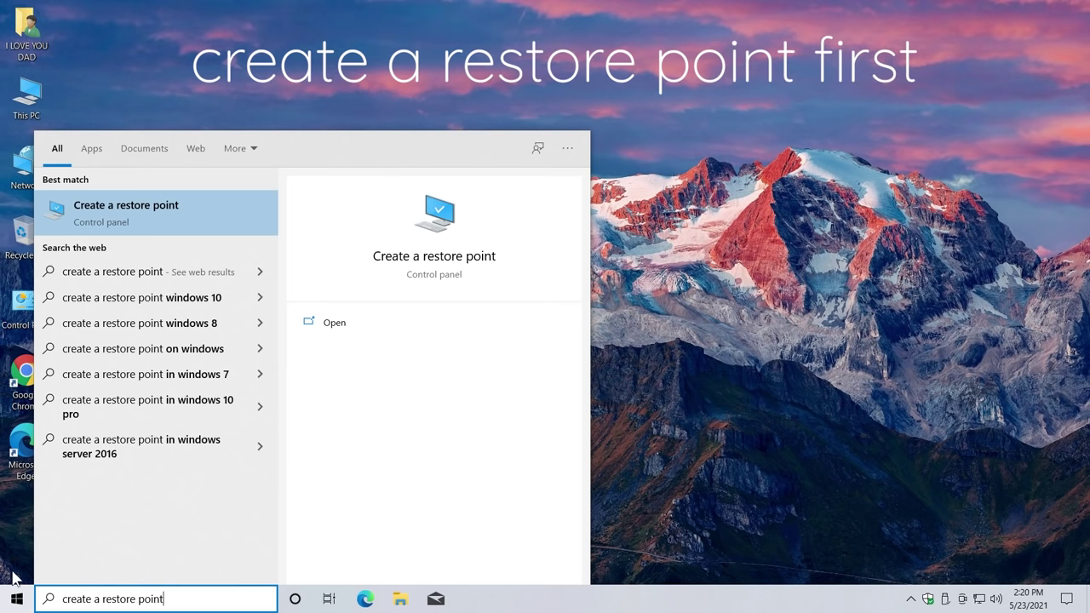
{"action": "left_click", "coordinate": [137, 204]}
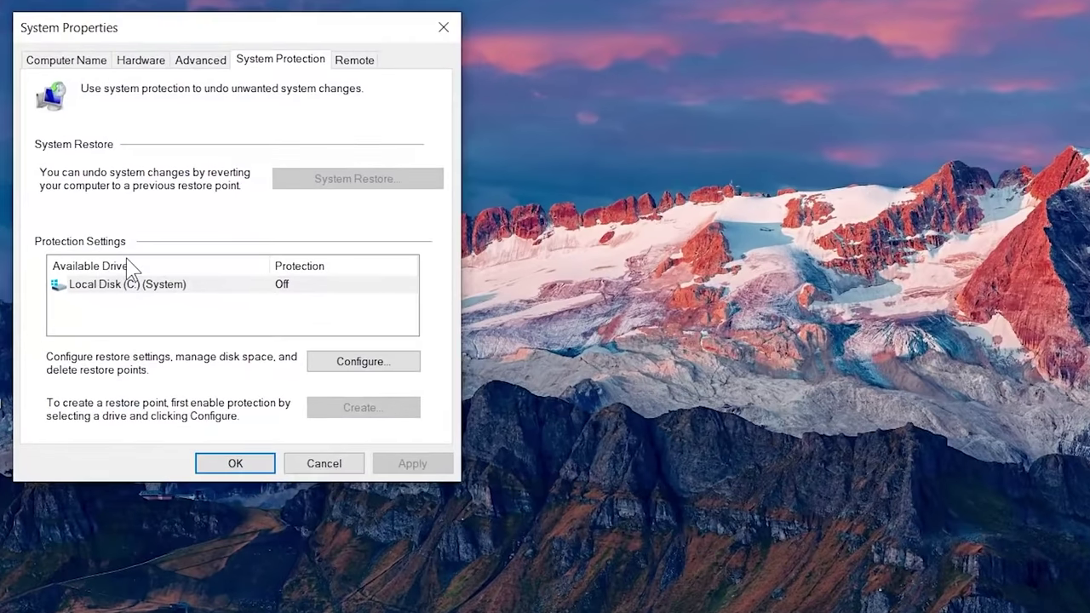
Turn on system protection for Local Disk (C:) with a maximum disk usage of 20% (11.94 GB).
{"action": "left_click", "coordinate": [228, 284]}
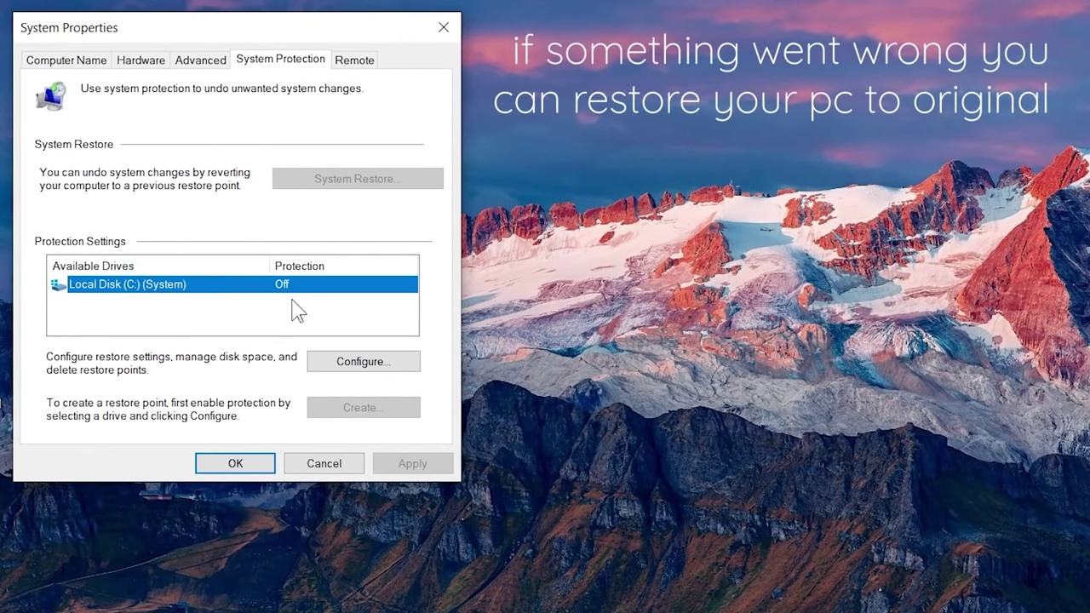
{"action": "left_click", "coordinate": [361, 362]}
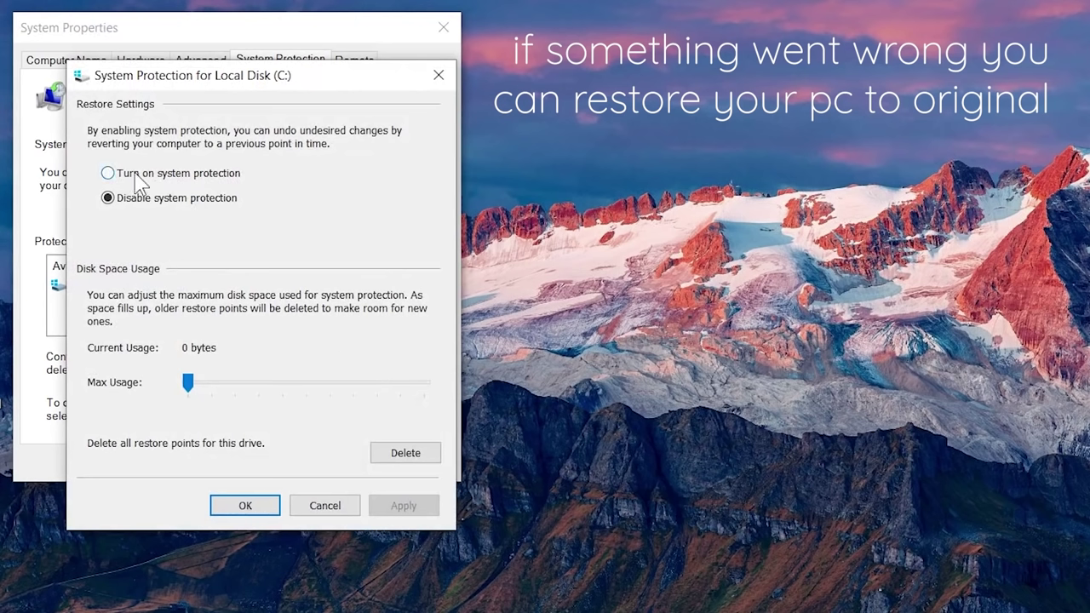
{"action": "left_click", "coordinate": [137, 179]}
{"action": "left_click", "coordinate": [238, 384]}
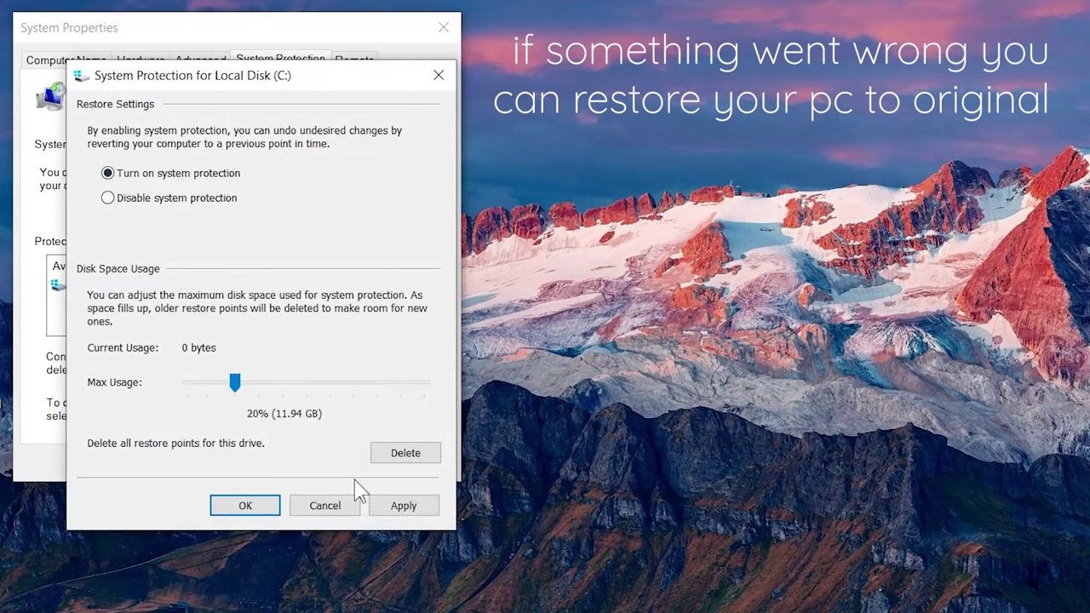
{"action": "left_click", "coordinate": [402, 507]}
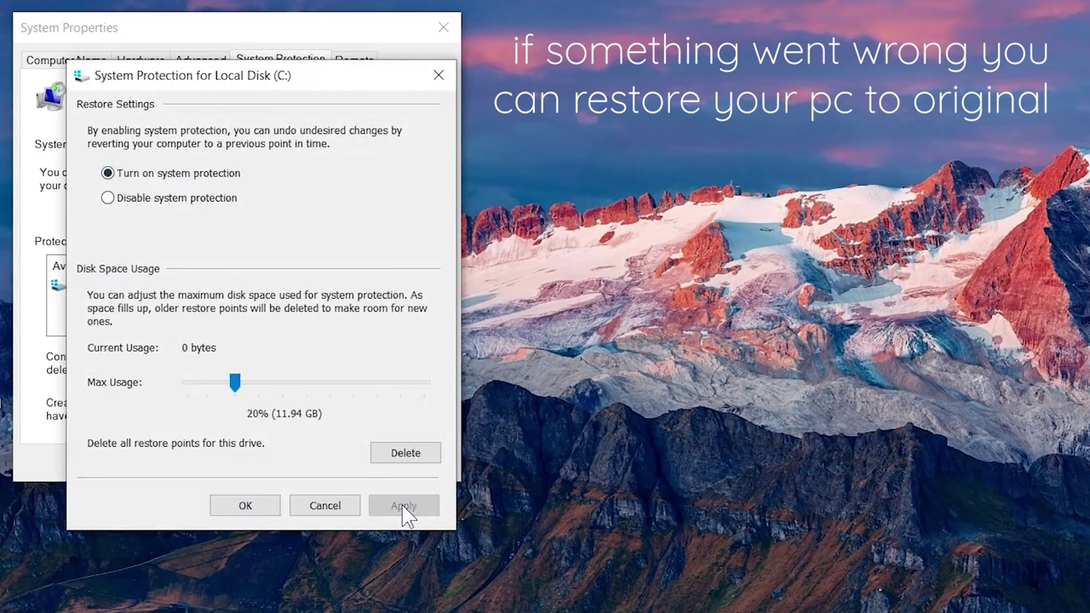
{"action": "left_click", "coordinate": [253, 511]}
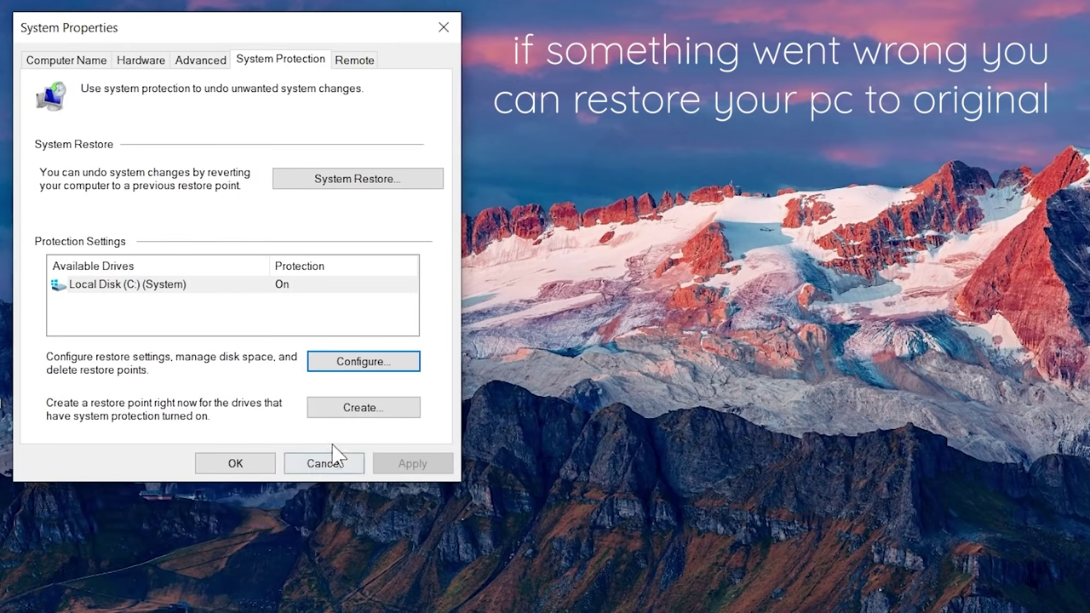
Create a restore point described as "System Restore" and close System Properties.
{"action": "left_click", "coordinate": [375, 412]}
{"action": "type", "text": "System Restore"}
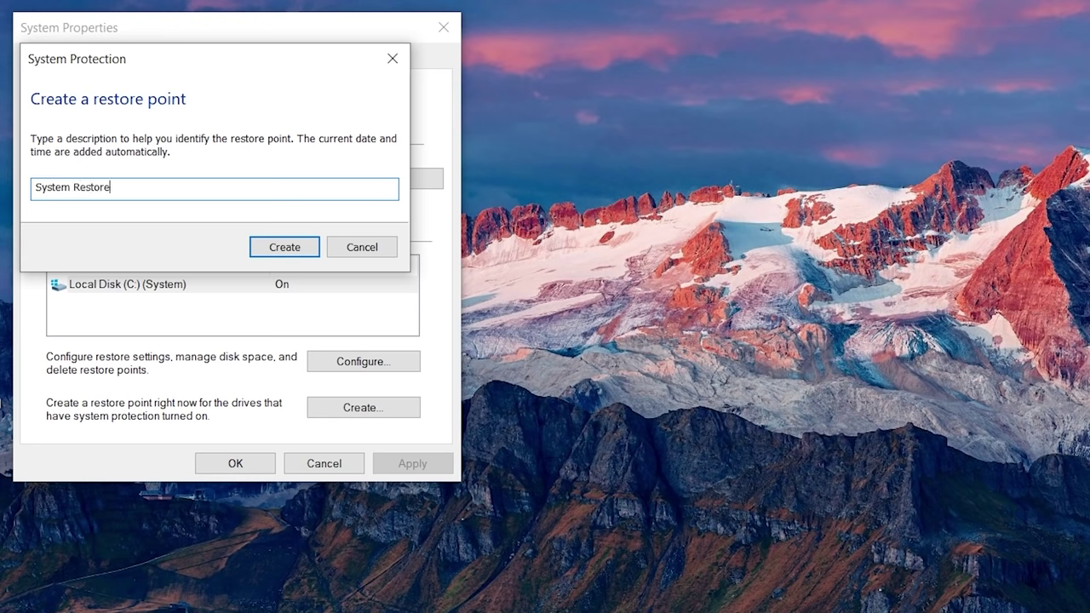
{"action": "left_click", "coordinate": [292, 254]}
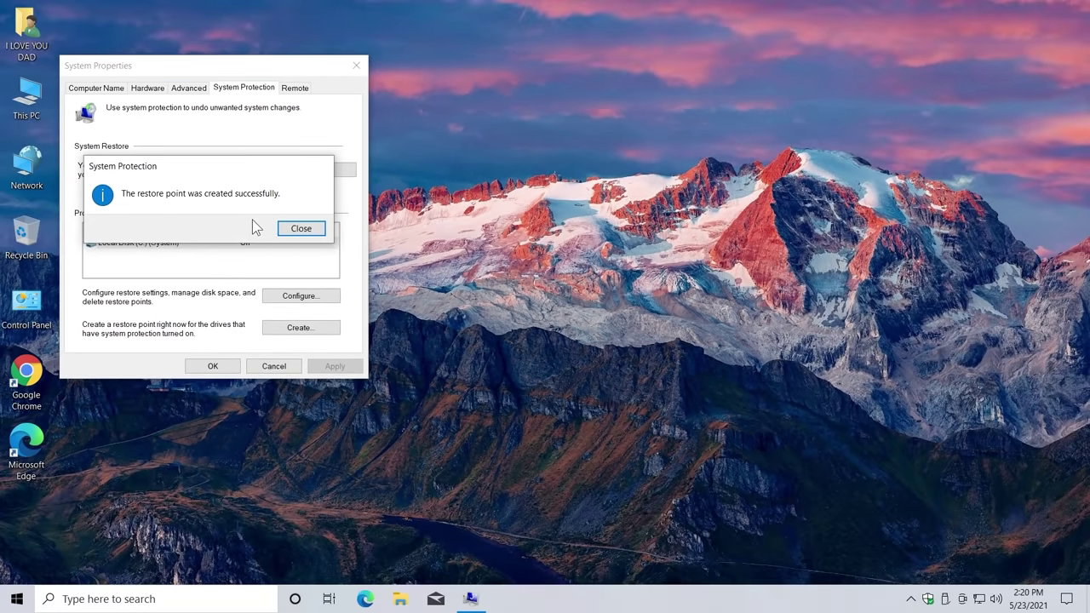
{"action": "left_click", "coordinate": [301, 229]}
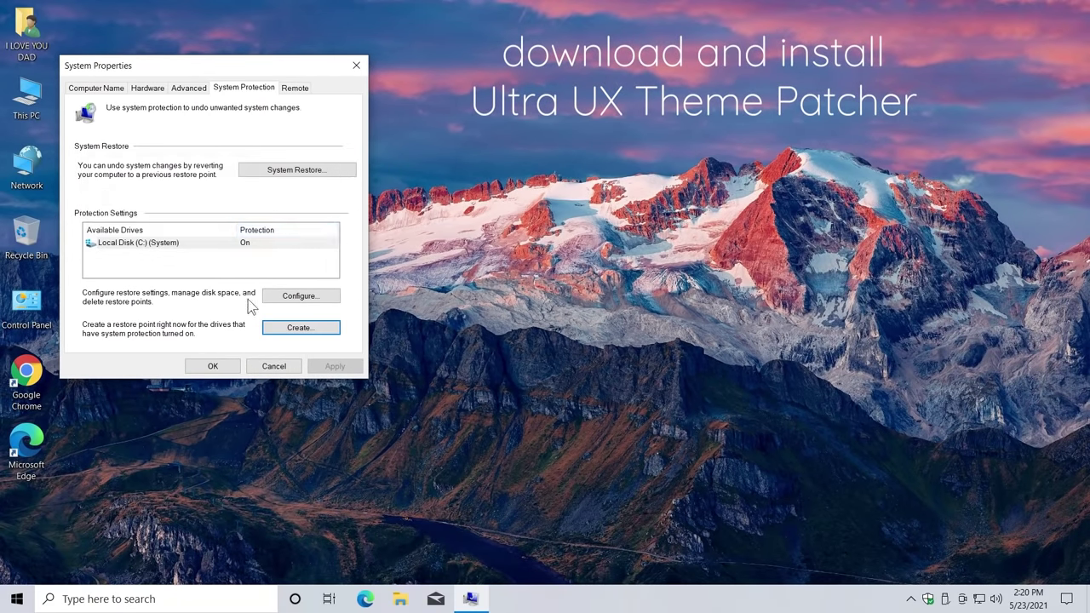
{"action": "left_click", "coordinate": [215, 367]}
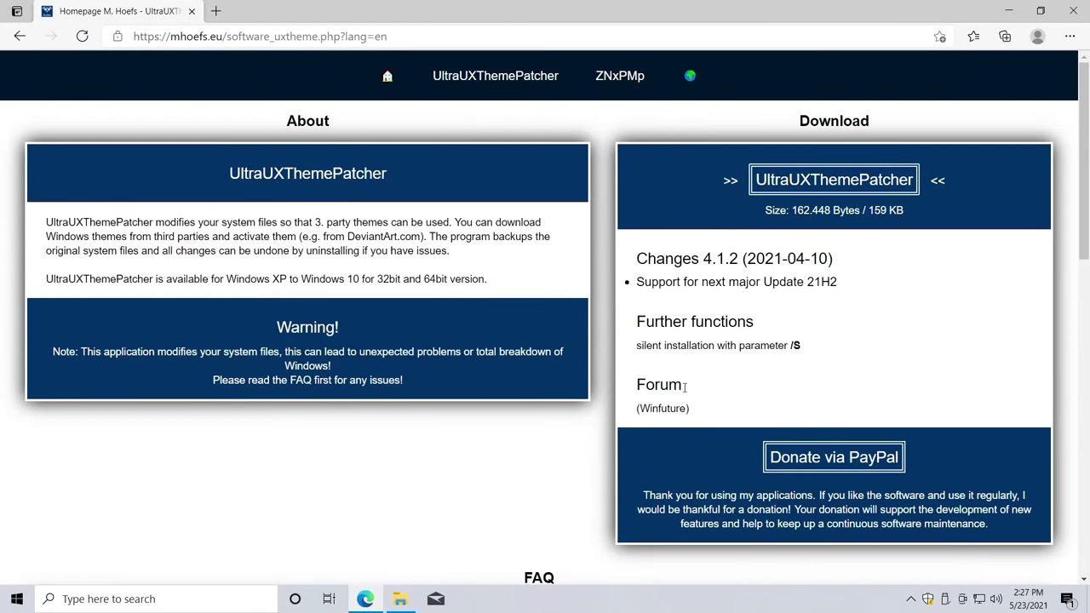
Download UltraUXThemePatcher 4.1.2 from mhoefs.eu in Microsoft Edge and bring up the Downloads folder in File Explorer.
{"action": "left_click", "coordinate": [837, 194]}
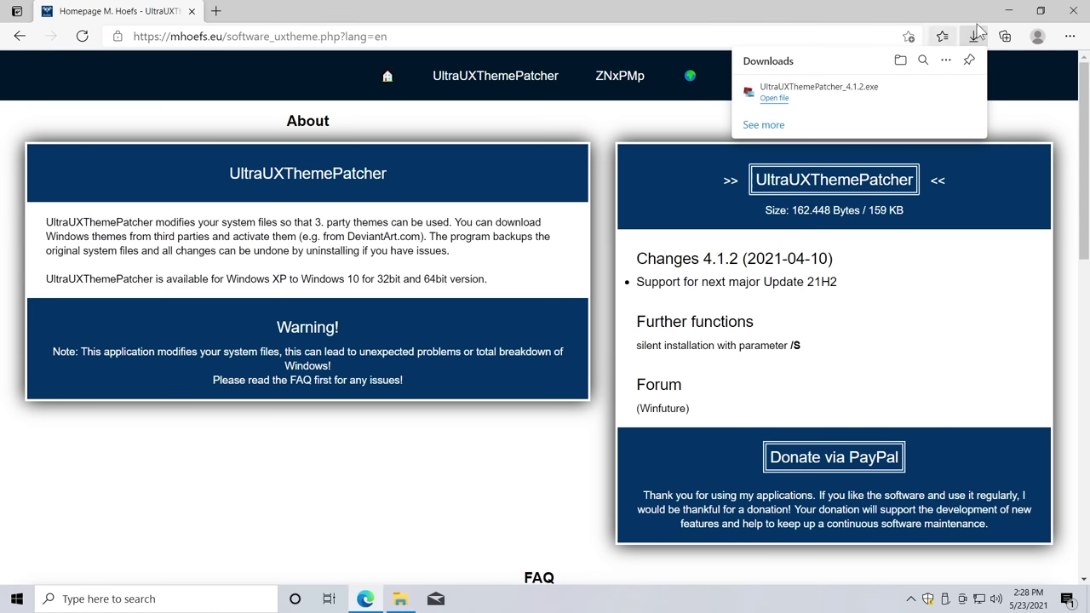
{"action": "left_click", "coordinate": [1005, 12]}
{"action": "left_click", "coordinate": [399, 599]}
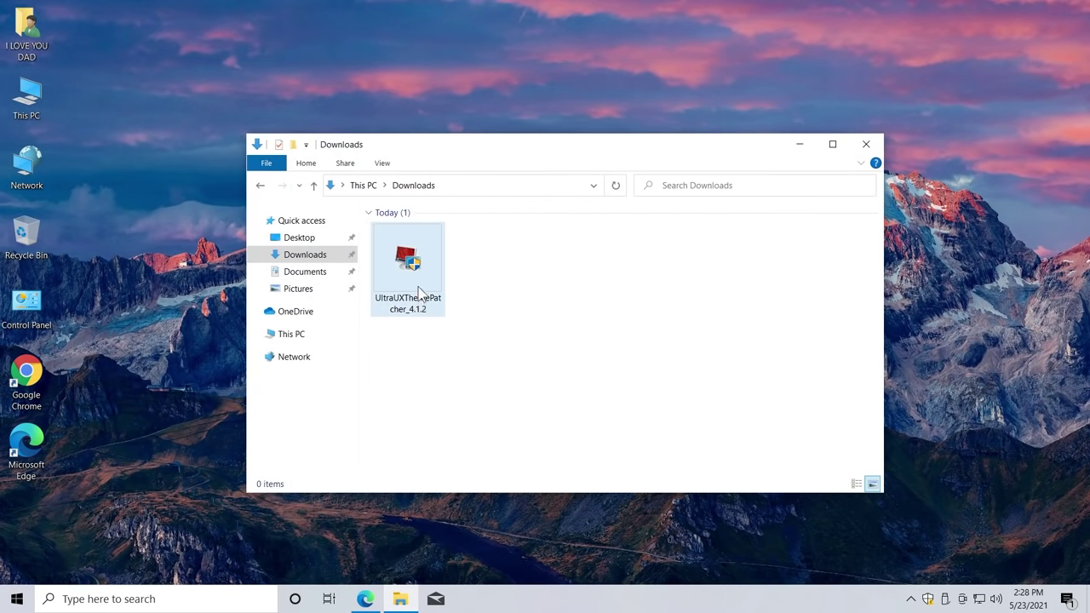
Run the UltraUXThemePatcher_4.1.2 installer, accept both license pages, patch the system files and complete the setup.
{"action": "double_click", "coordinate": [419, 292]}
{"action": "left_click", "coordinate": [487, 406]}
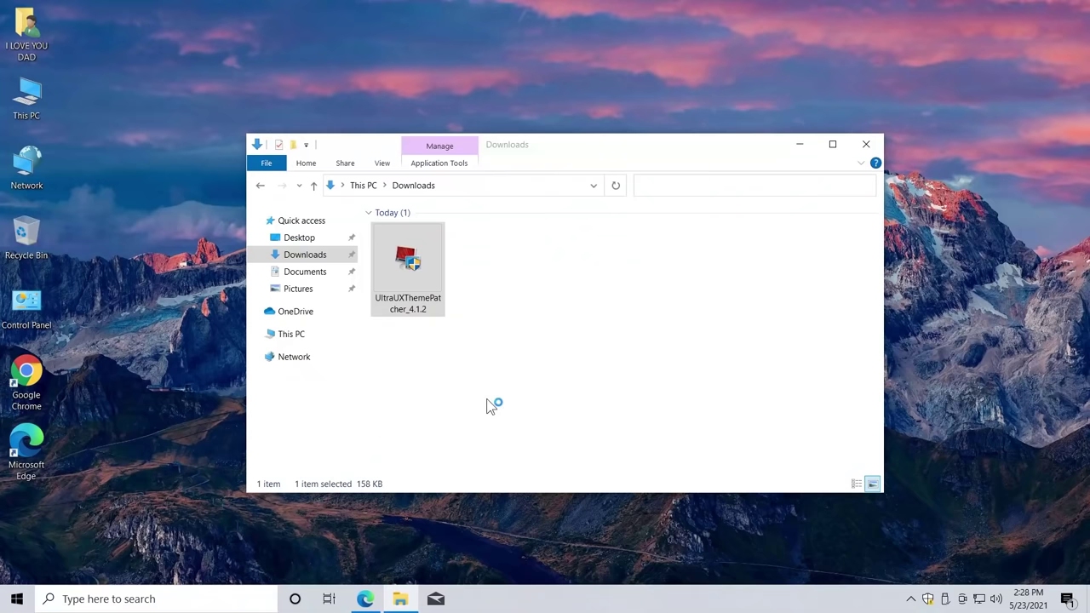
{"action": "left_click", "coordinate": [620, 412]}
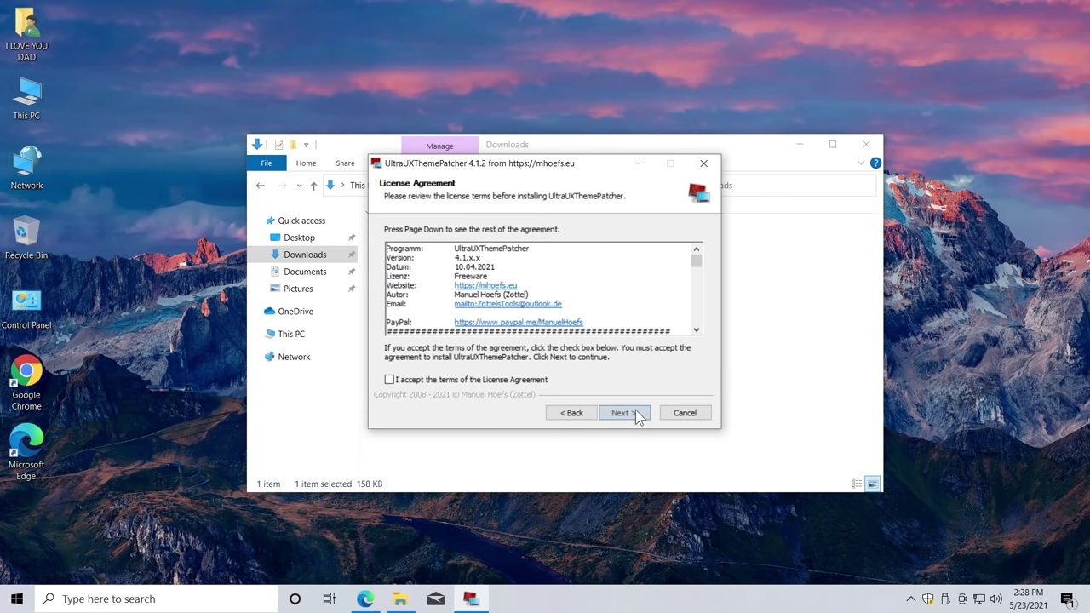
{"action": "left_click", "coordinate": [626, 413]}
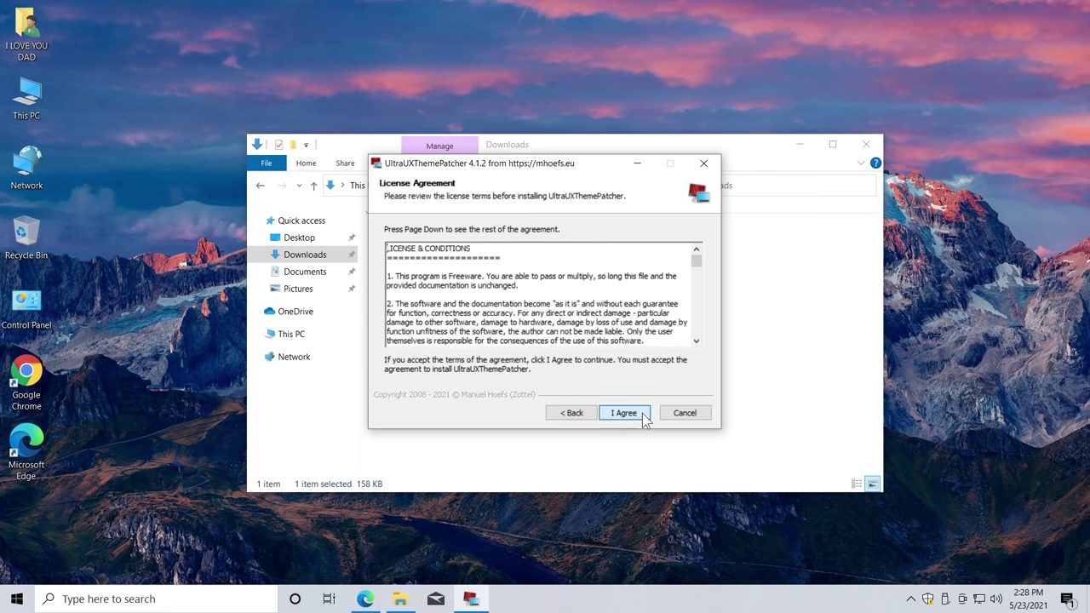
{"action": "left_click", "coordinate": [642, 413]}
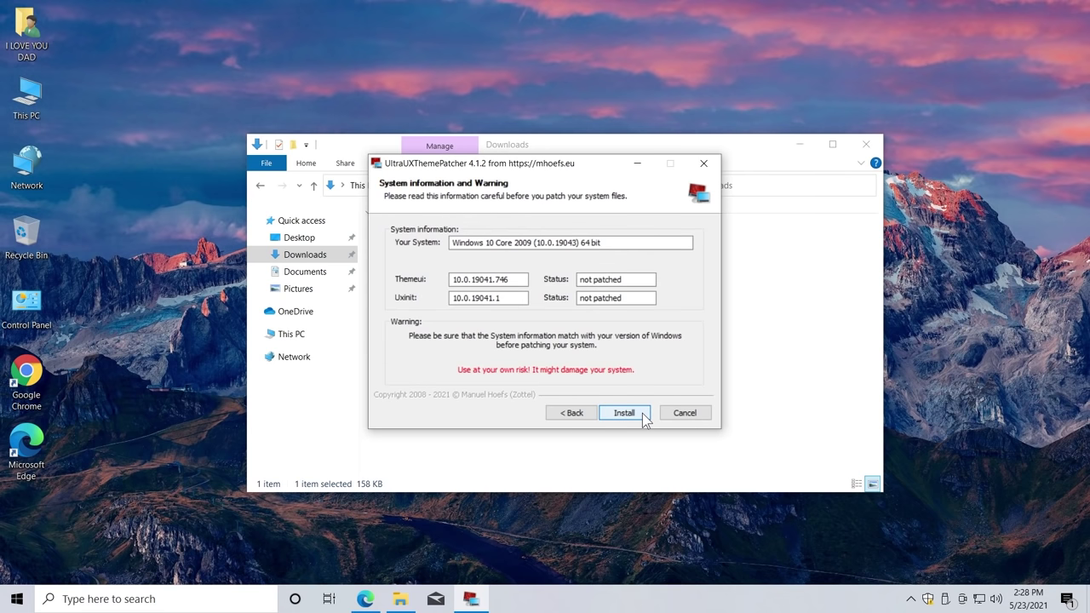
{"action": "left_click", "coordinate": [642, 413]}
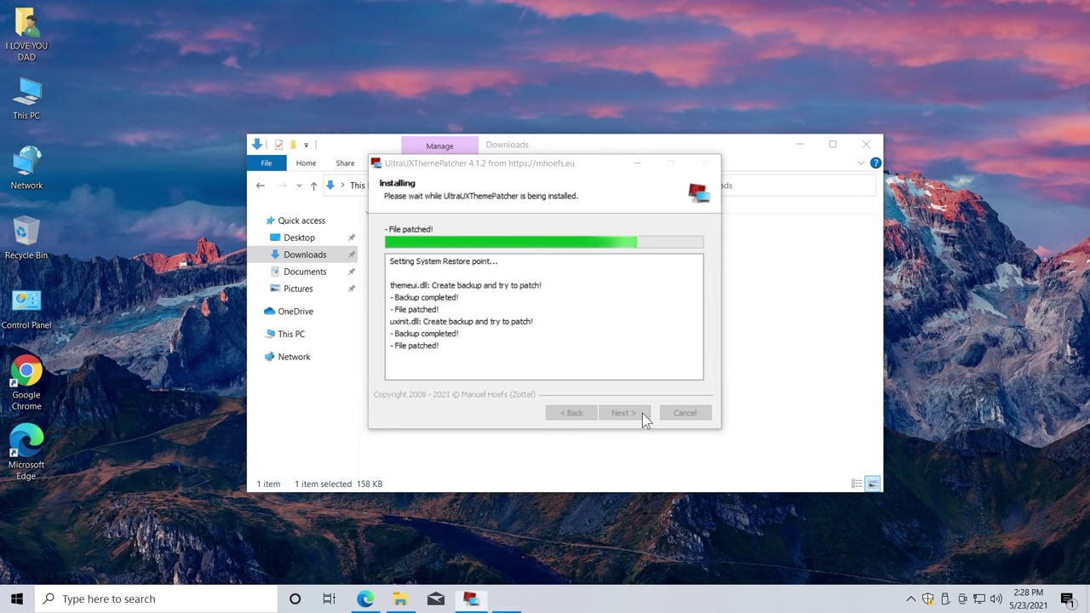
{"action": "left_click", "coordinate": [642, 413]}
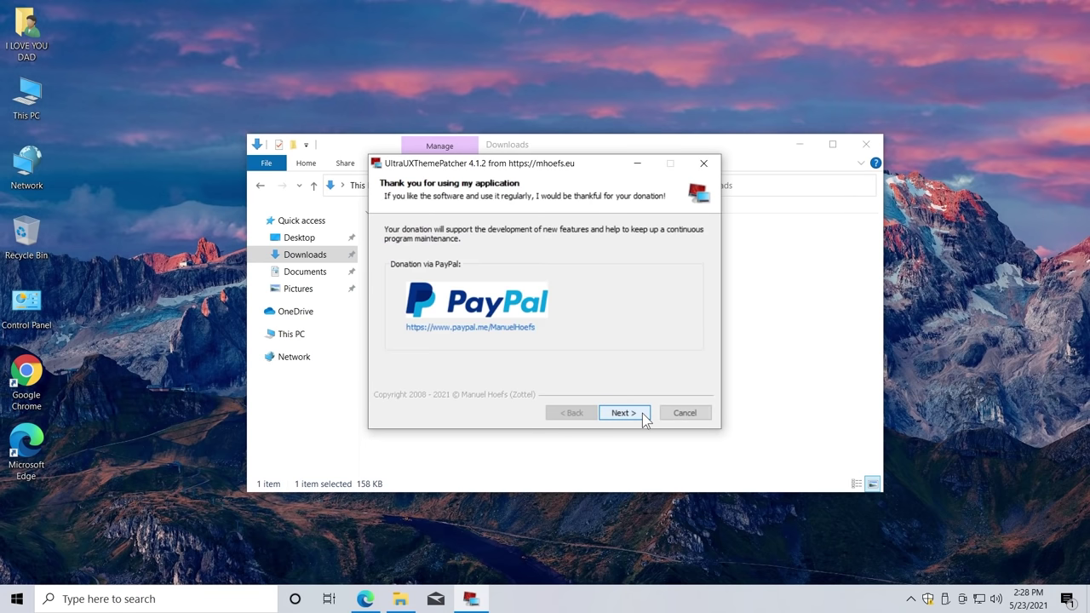
{"action": "left_click", "coordinate": [642, 413]}
{"action": "left_click", "coordinate": [630, 412]}
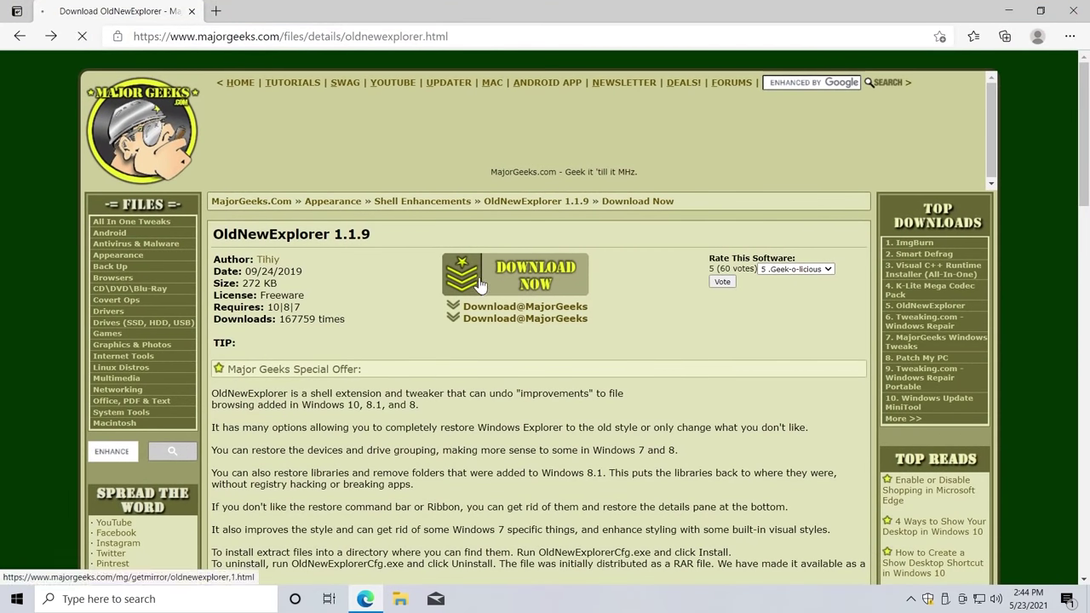
Download the OldNewExplorer 1.1.9 zip from MajorGeeks in Microsoft Edge and show its Downloads folder as large icons.
{"action": "left_click", "coordinate": [481, 285]}
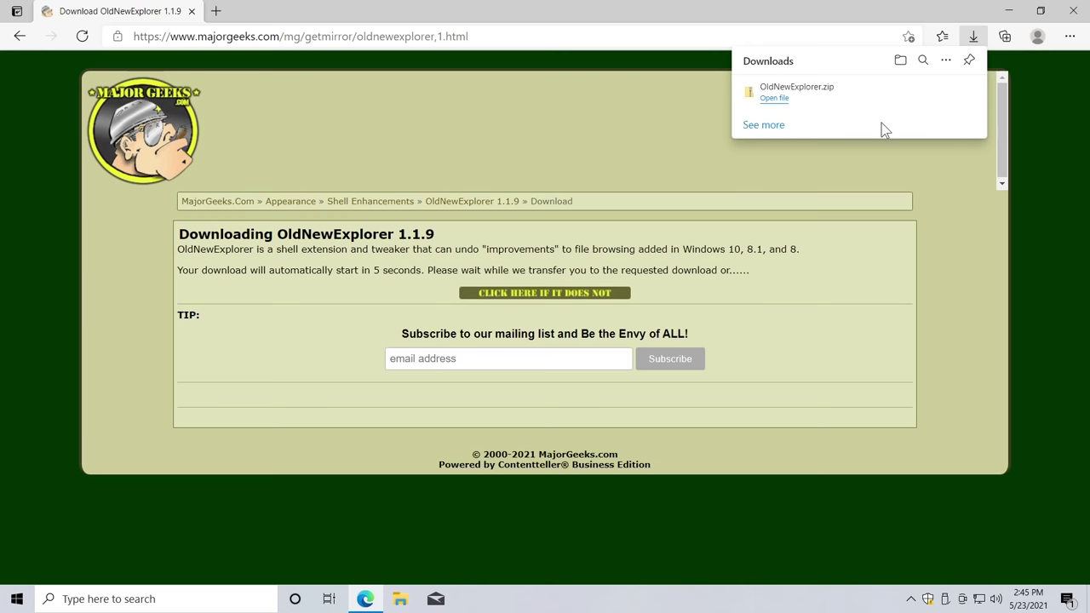
{"action": "left_click", "coordinate": [926, 91]}
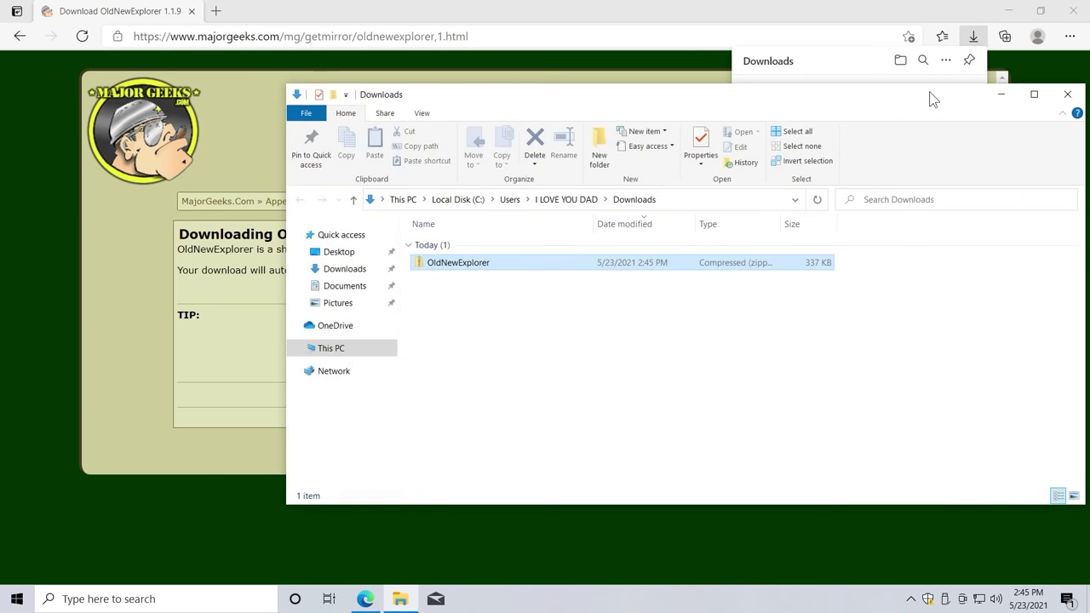
{"action": "left_click", "coordinate": [446, 120]}
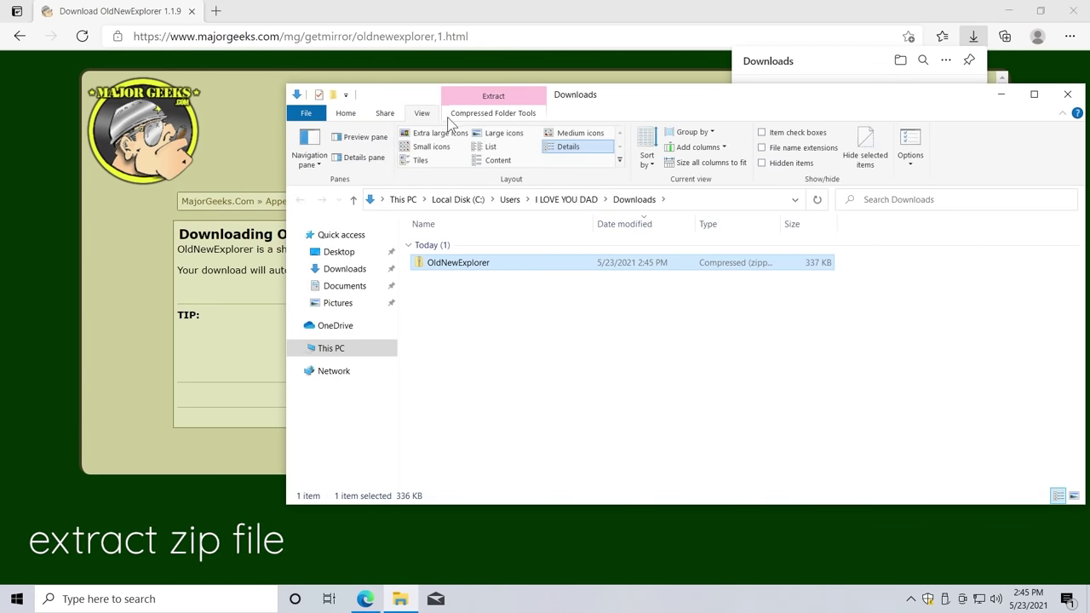
{"action": "left_click", "coordinate": [498, 134]}
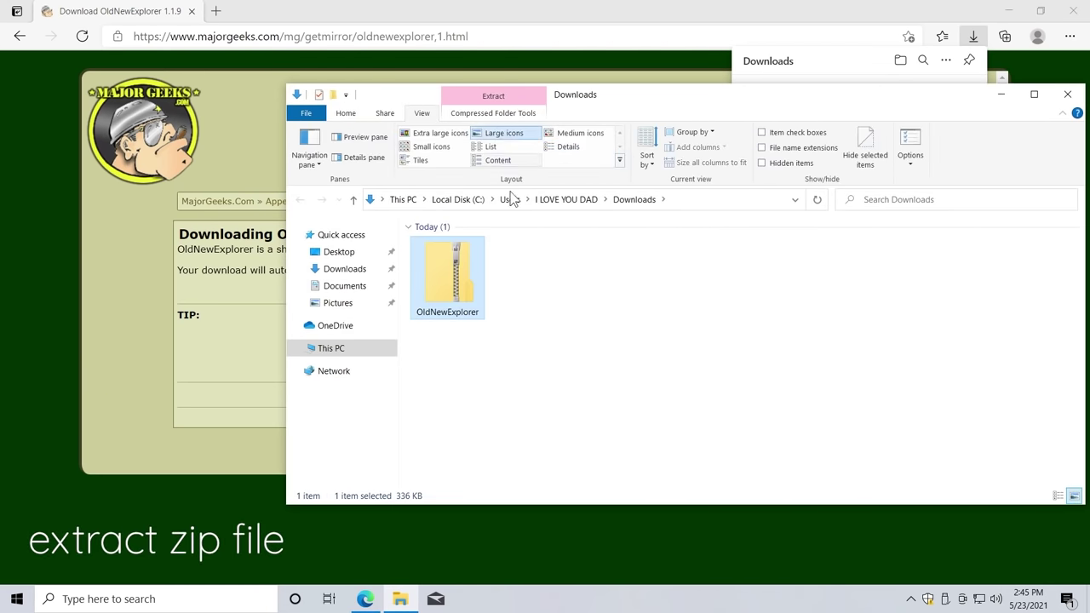
Extract the OldNewExplorer archive with 7-Zip into its own "OldNewExplorer" folder in Downloads.
{"action": "right_click", "coordinate": [452, 289]}
{"action": "mouse_move", "coordinate": [576, 328]}
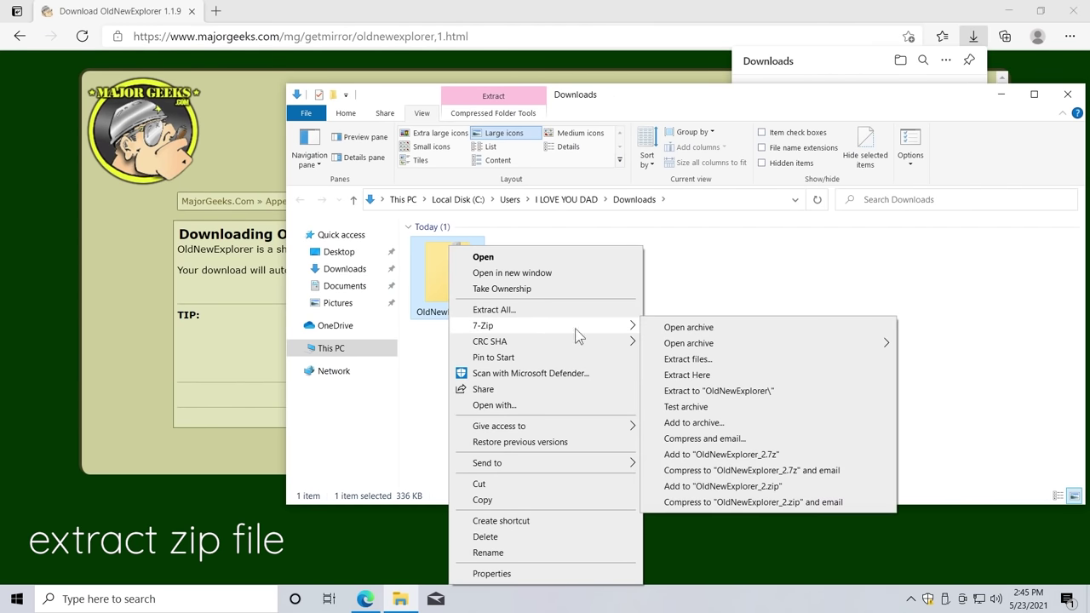
{"action": "left_click", "coordinate": [701, 390]}
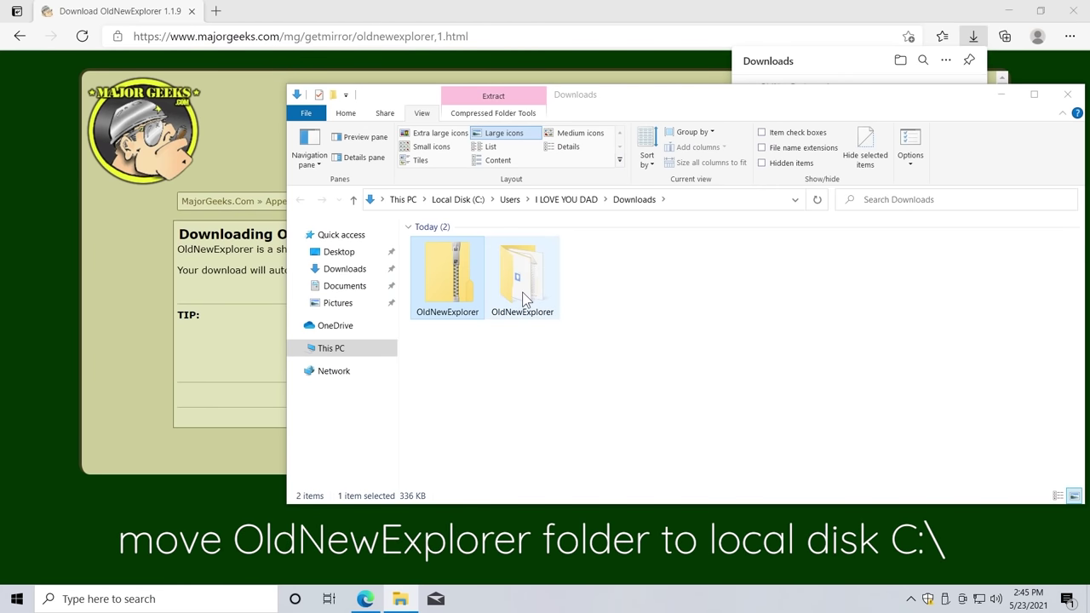
Move the extracted OldNewExplorer folder from Downloads to the root of Local Disk (C:).
{"action": "right_click", "coordinate": [525, 298]}
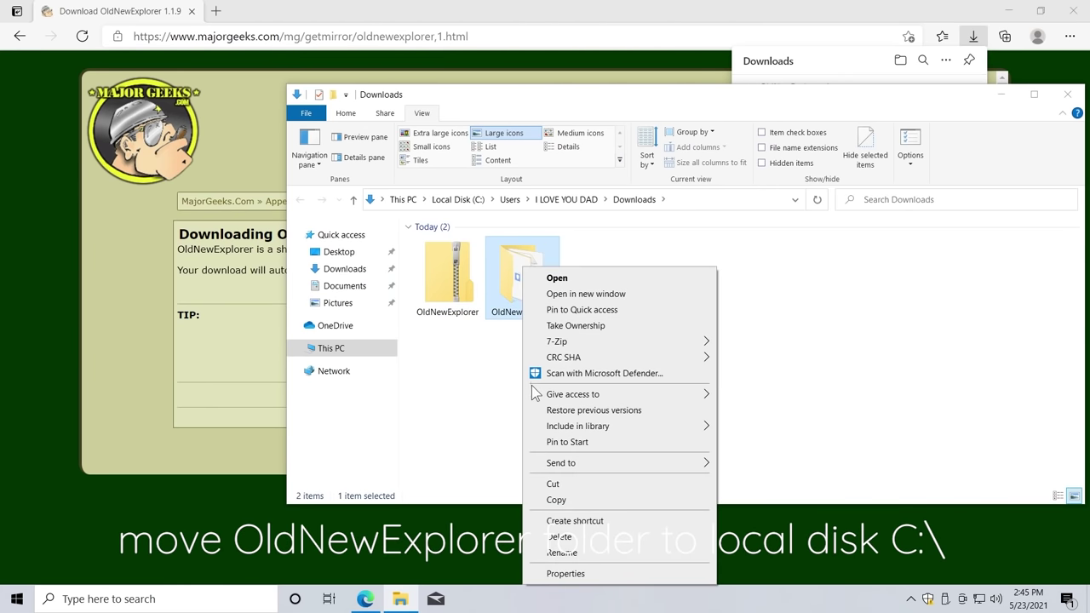
{"action": "left_click", "coordinate": [533, 483]}
{"action": "left_click", "coordinate": [331, 348]}
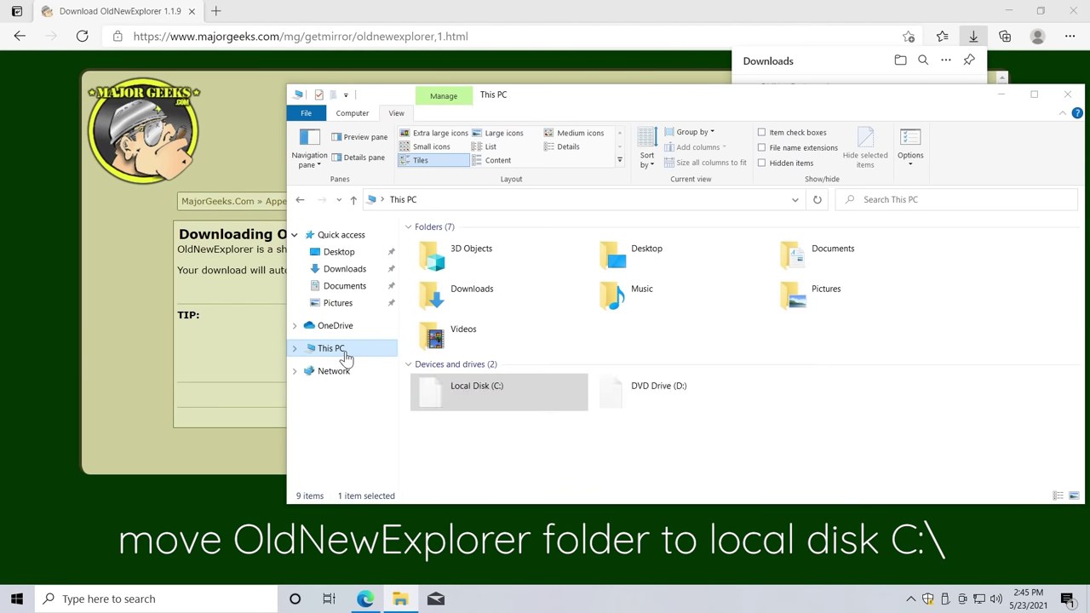
{"action": "double_click", "coordinate": [503, 394]}
{"action": "right_click", "coordinate": [502, 391]}
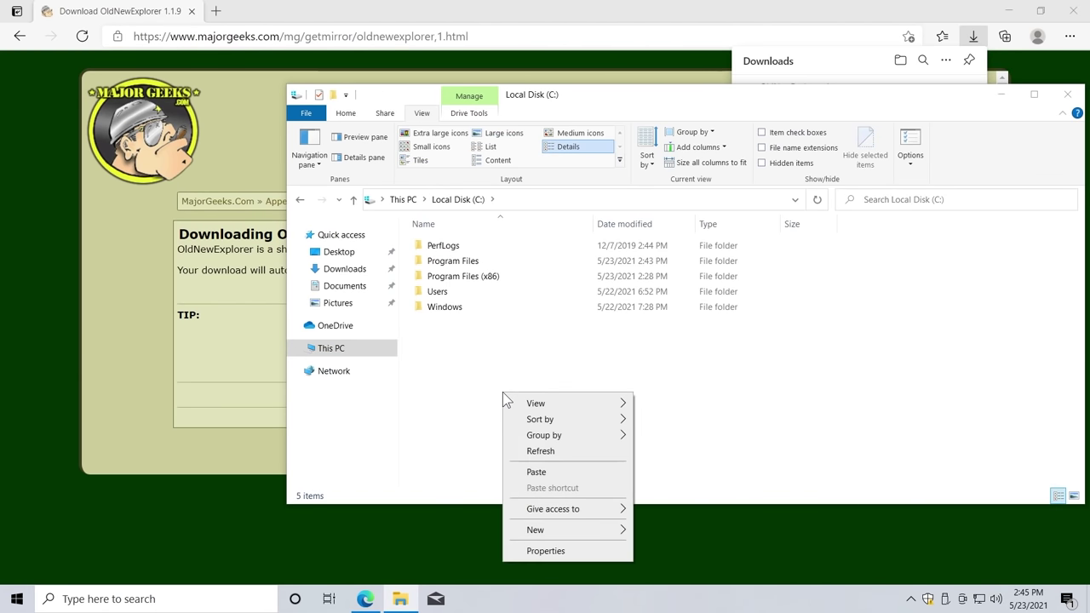
{"action": "left_click", "coordinate": [523, 477]}
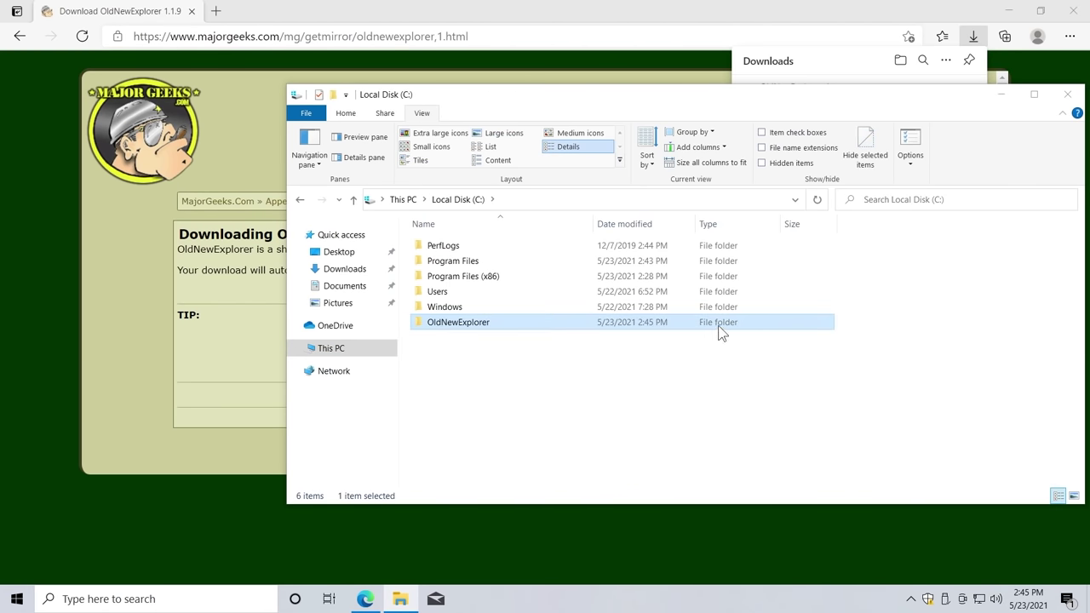
Minimize Microsoft Edge, show C:\OldNewExplorer as large icons and run OldNewExplorerCfg as administrator, allowing it to make changes.
{"action": "left_click", "coordinate": [984, 22]}
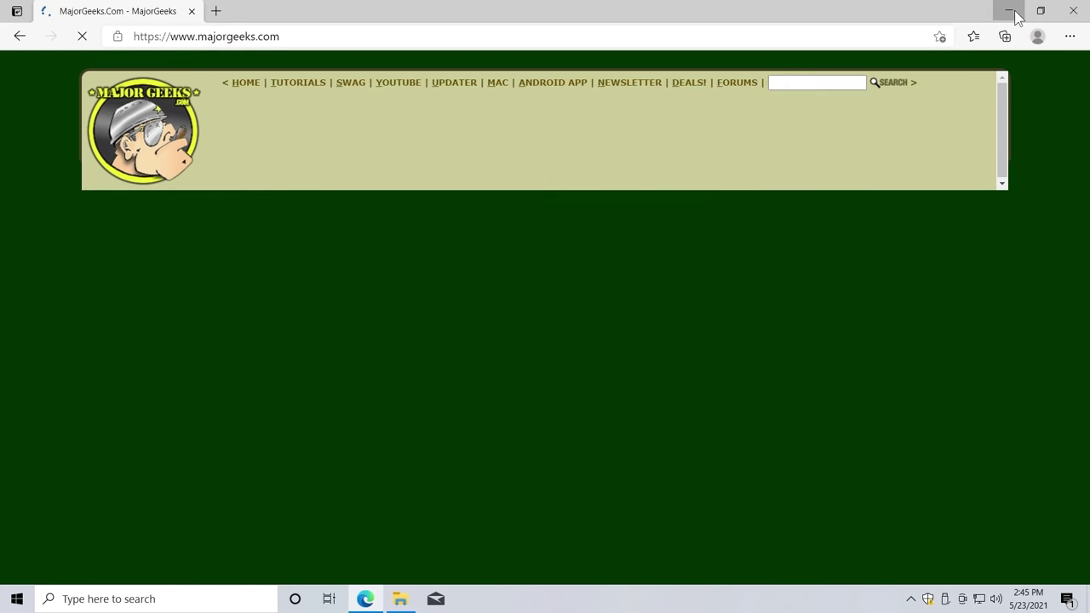
{"action": "left_click", "coordinate": [1013, 11]}
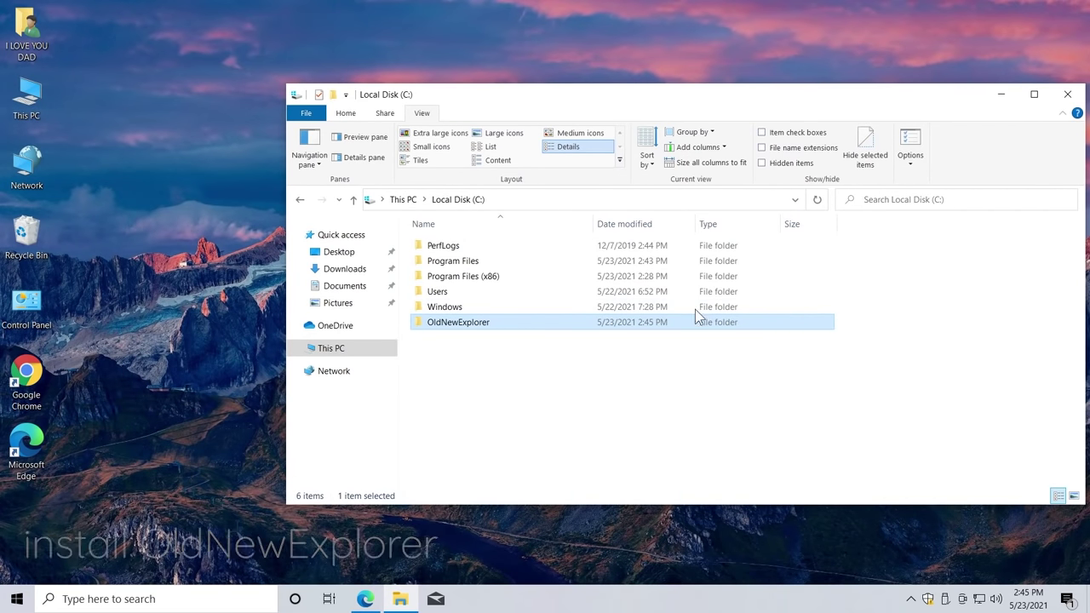
{"action": "double_click", "coordinate": [582, 326]}
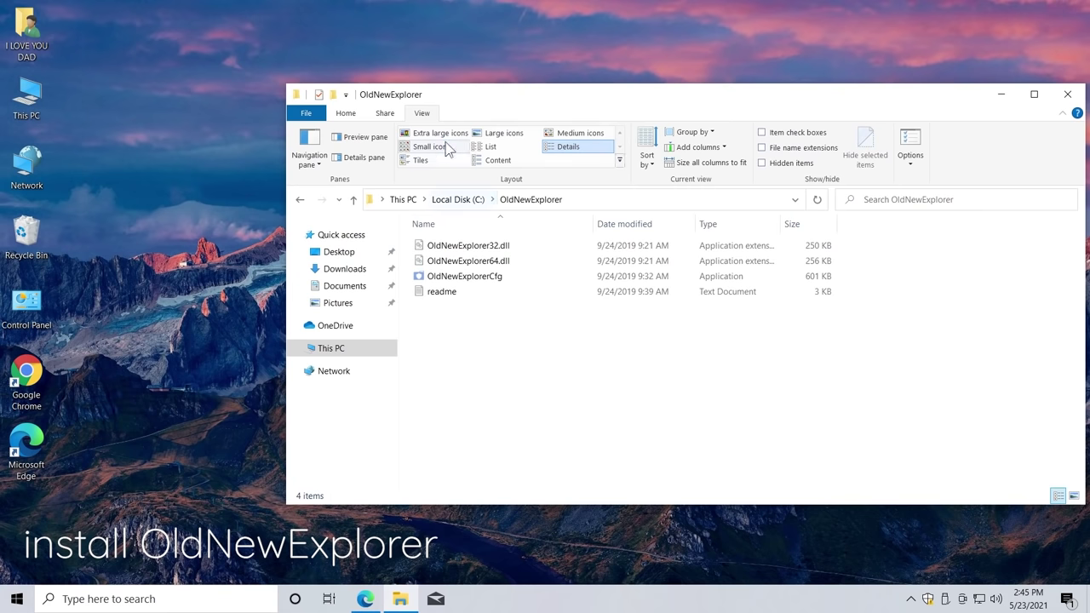
{"action": "left_click", "coordinate": [502, 133]}
{"action": "left_click", "coordinate": [597, 255]}
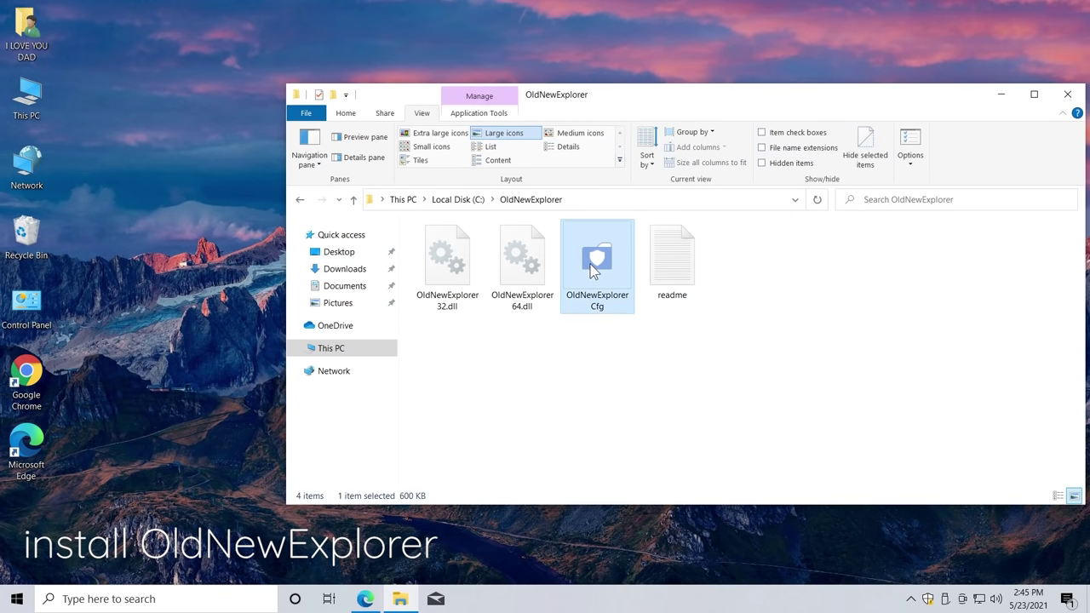
{"action": "right_click", "coordinate": [591, 264]}
{"action": "left_click", "coordinate": [643, 292]}
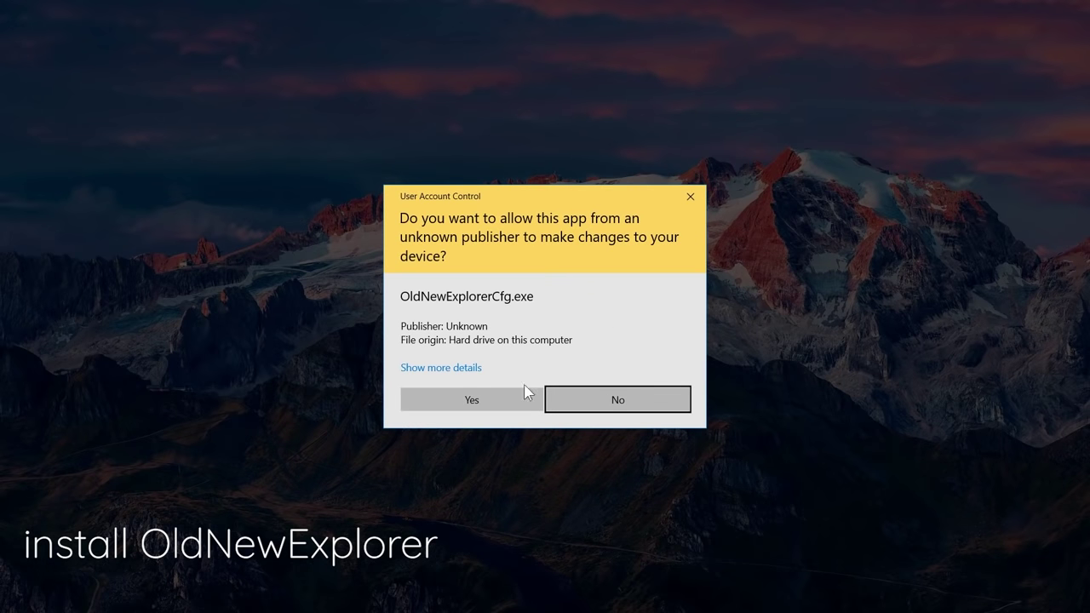
{"action": "left_click", "coordinate": [477, 409]}
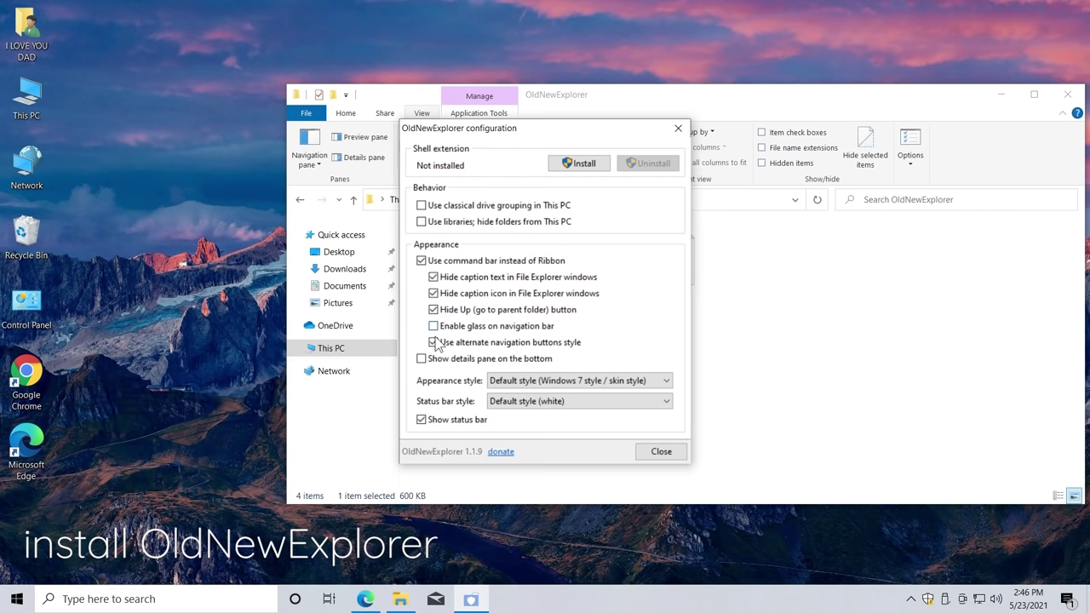
Turn off alternate navigation buttons and the status bar, install the OldNewExplorer shell extension, and close its configuration and folder windows.
{"action": "left_click", "coordinate": [422, 420]}
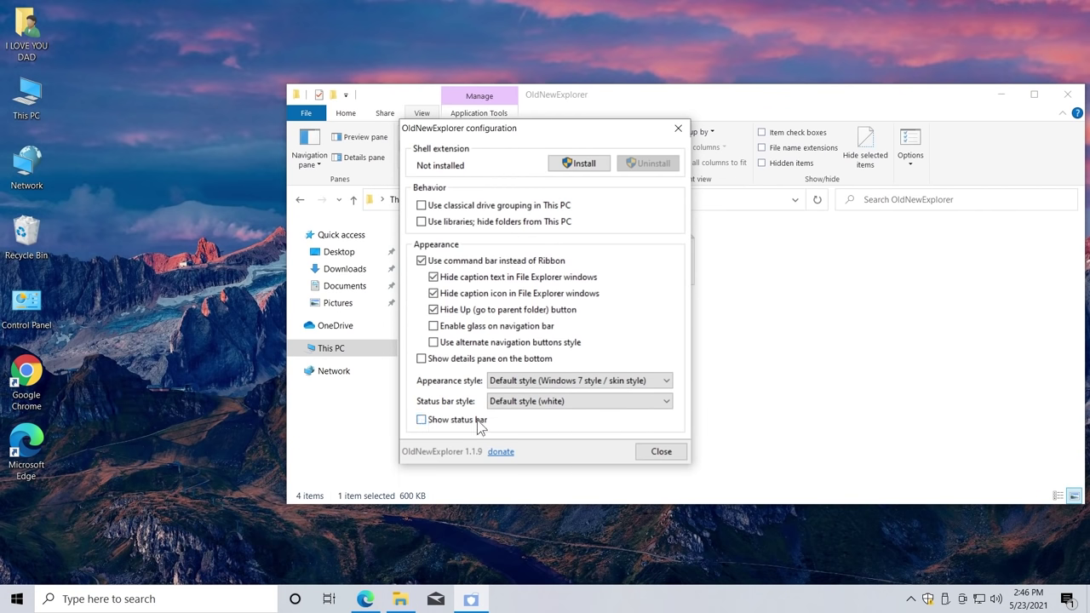
{"action": "left_click", "coordinate": [602, 167]}
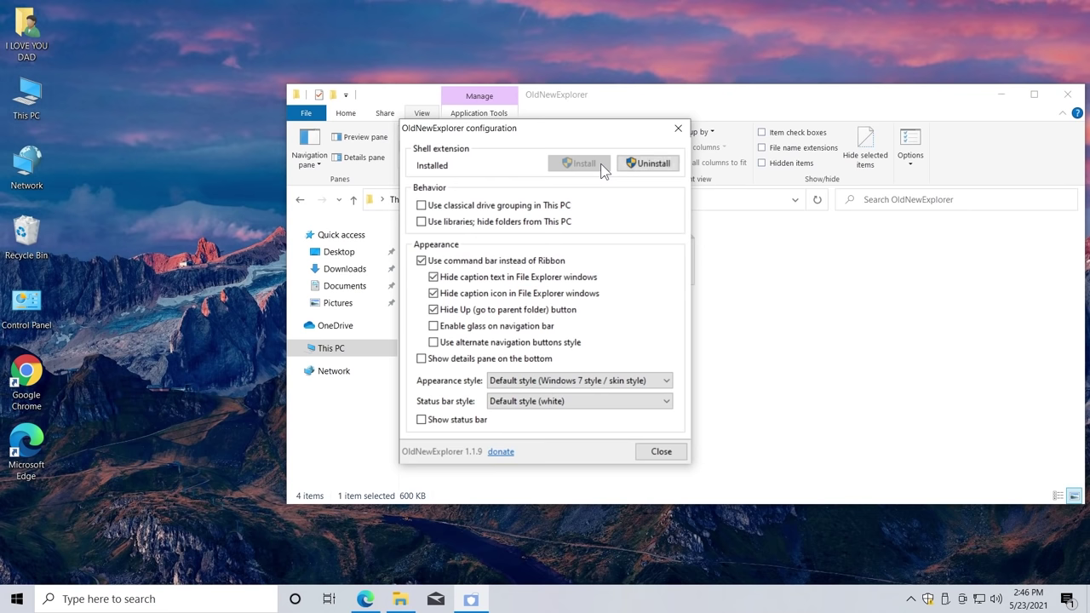
{"action": "left_click", "coordinate": [678, 129]}
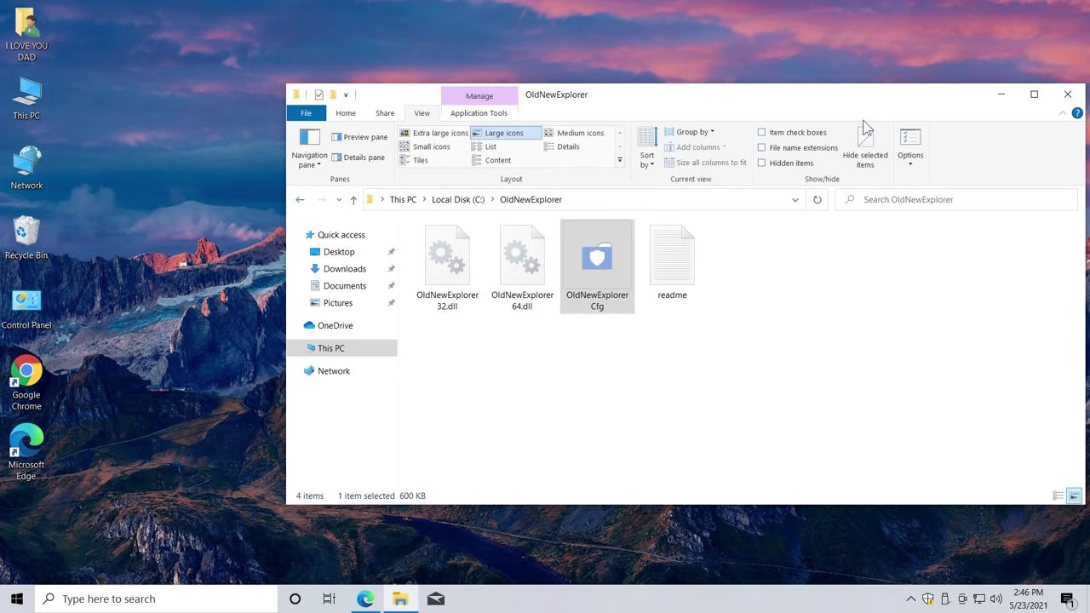
{"action": "left_click", "coordinate": [1069, 94]}
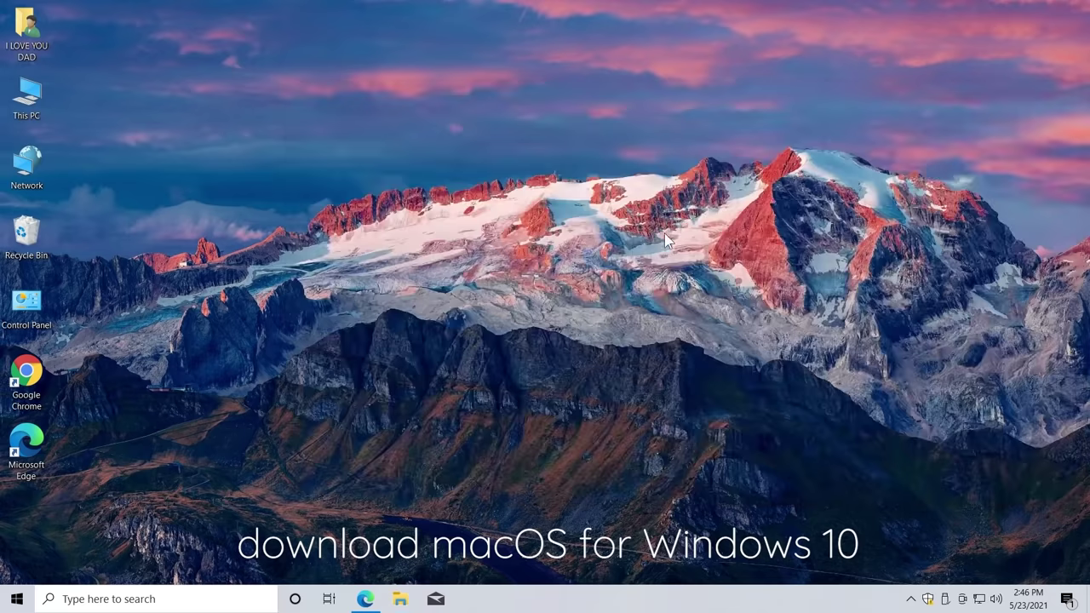
{"action": "right_click", "coordinate": [665, 232]}
{"action": "left_click", "coordinate": [704, 277]}
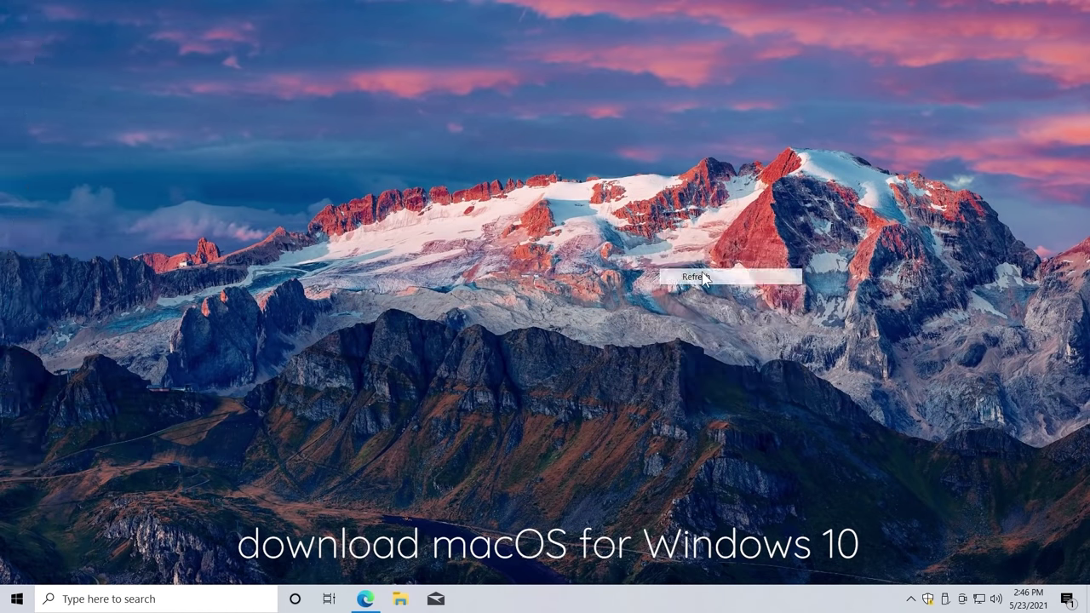
Download theme_macos.zip from the uxthemepatcher.com macOS page in Microsoft Edge, show it in its Downloads folder and minimize the browser.
{"action": "left_click", "coordinate": [366, 605]}
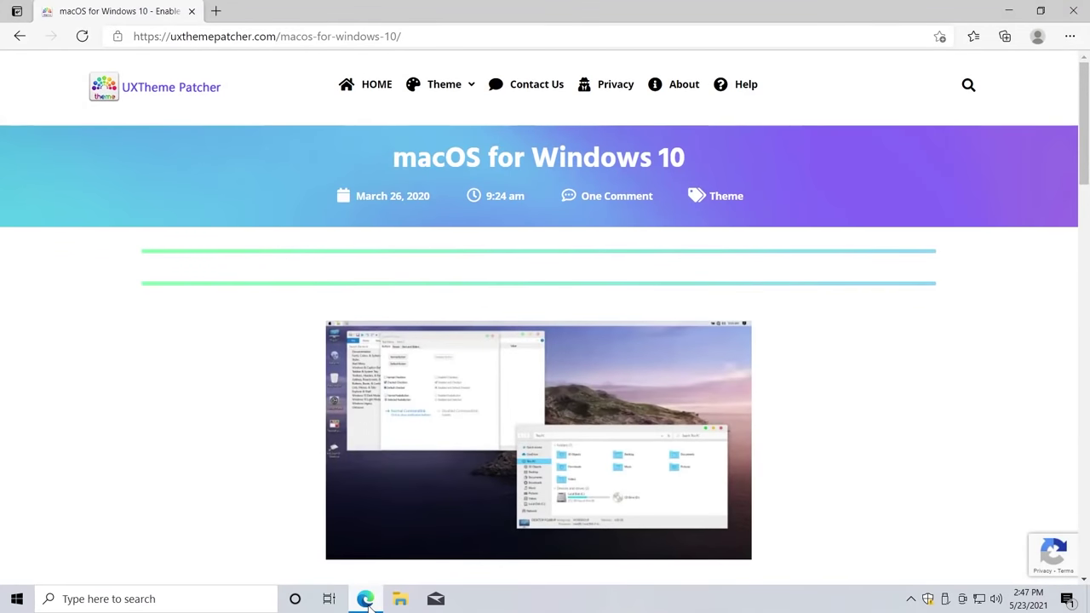
{"action": "left_click_drag", "start_coordinate": [1085, 153], "coordinate": [1087, 260]}
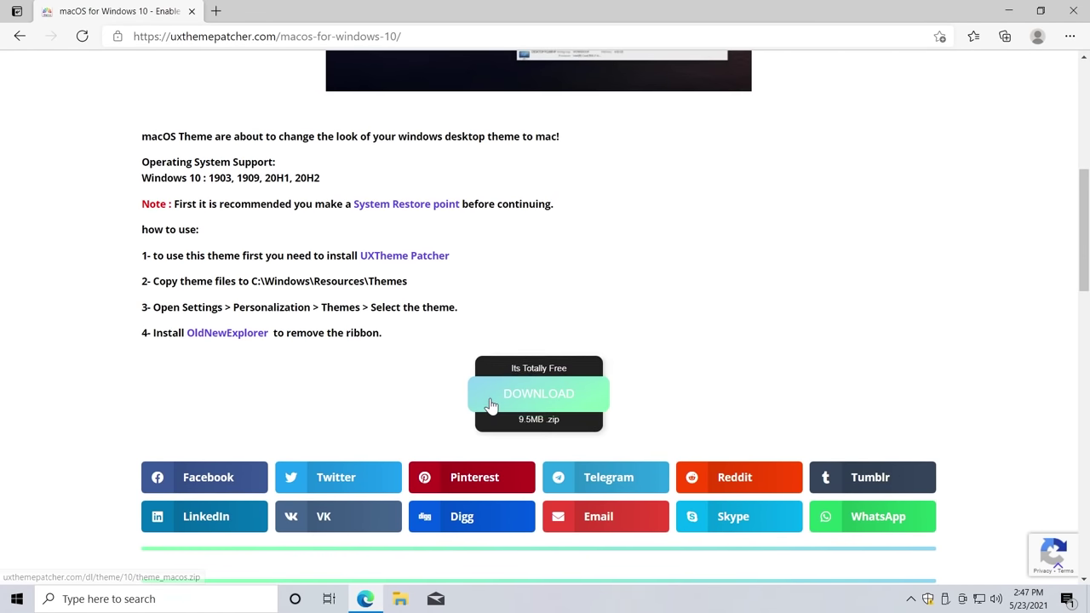
{"action": "left_click", "coordinate": [514, 398]}
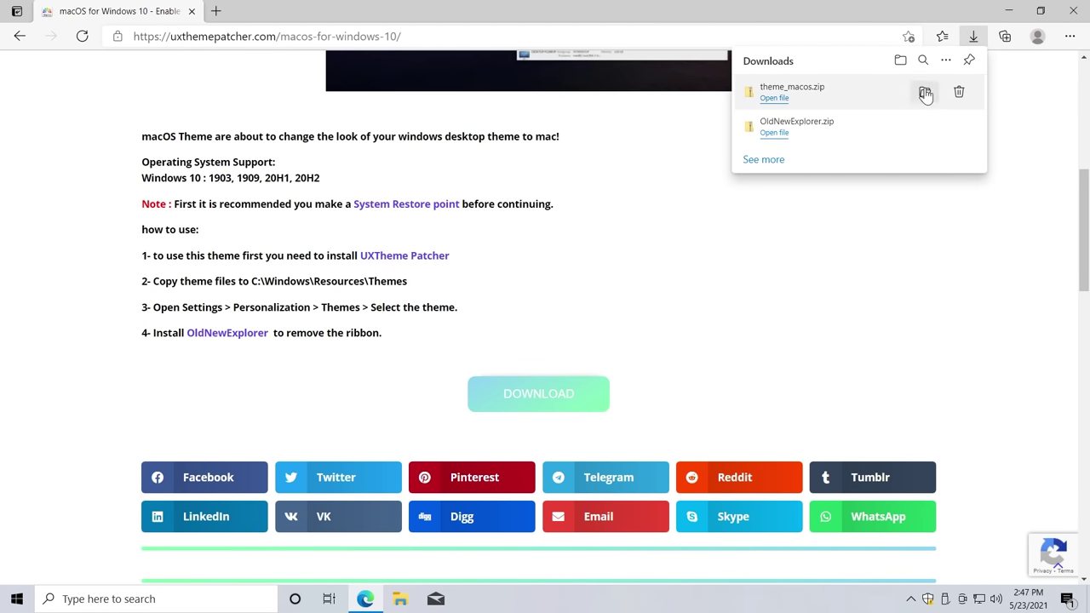
{"action": "left_click", "coordinate": [925, 93]}
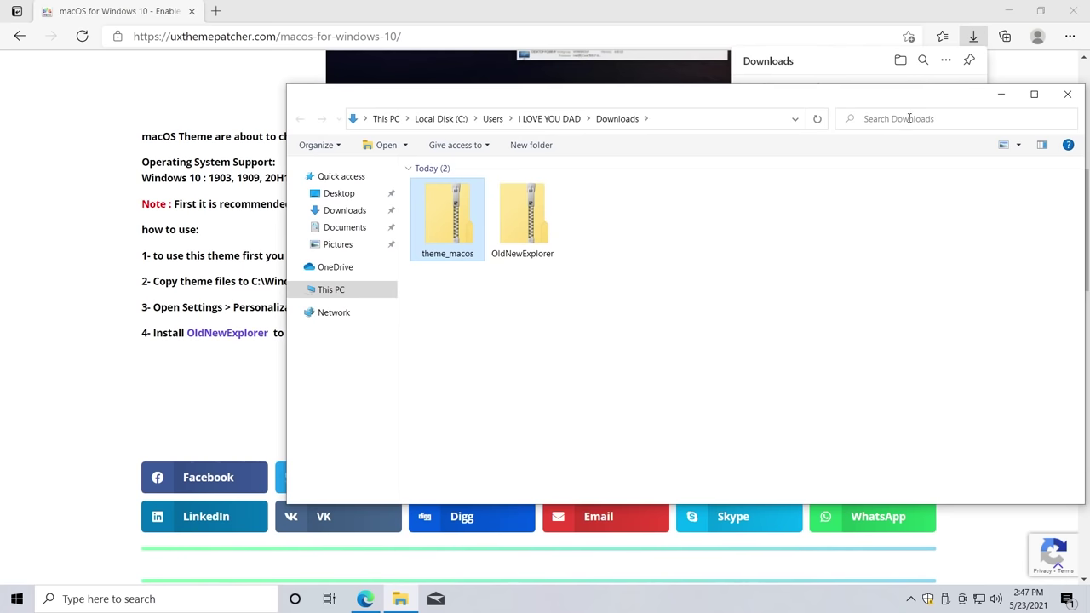
{"action": "left_click", "coordinate": [1008, 10]}
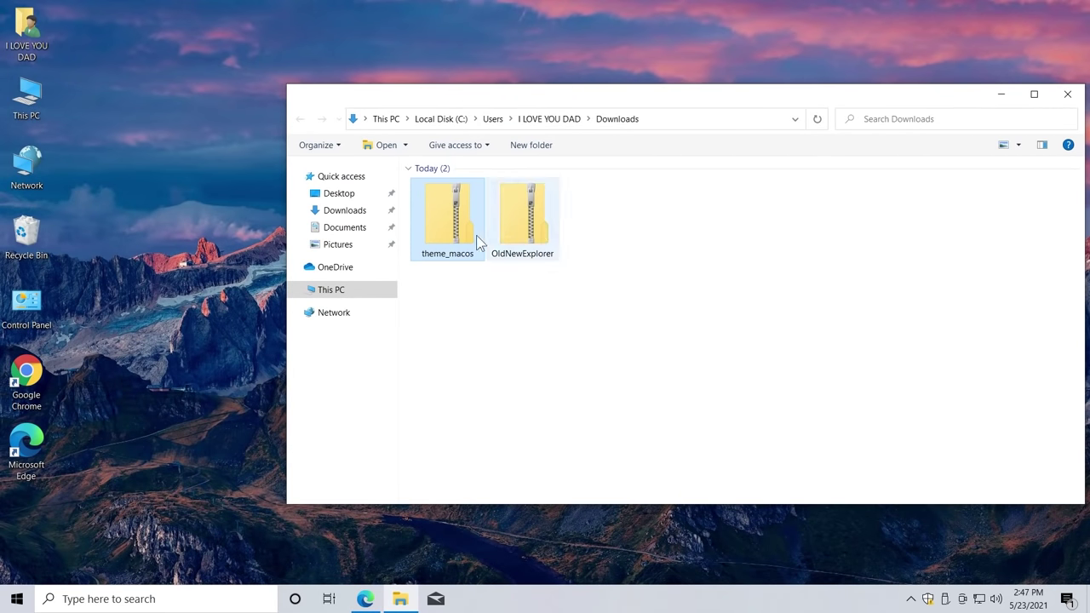
Extract the theme_macos archive with 7-Zip into its own "theme_macos" folder in Downloads.
{"action": "right_click", "coordinate": [452, 236]}
{"action": "mouse_move", "coordinate": [504, 317]}
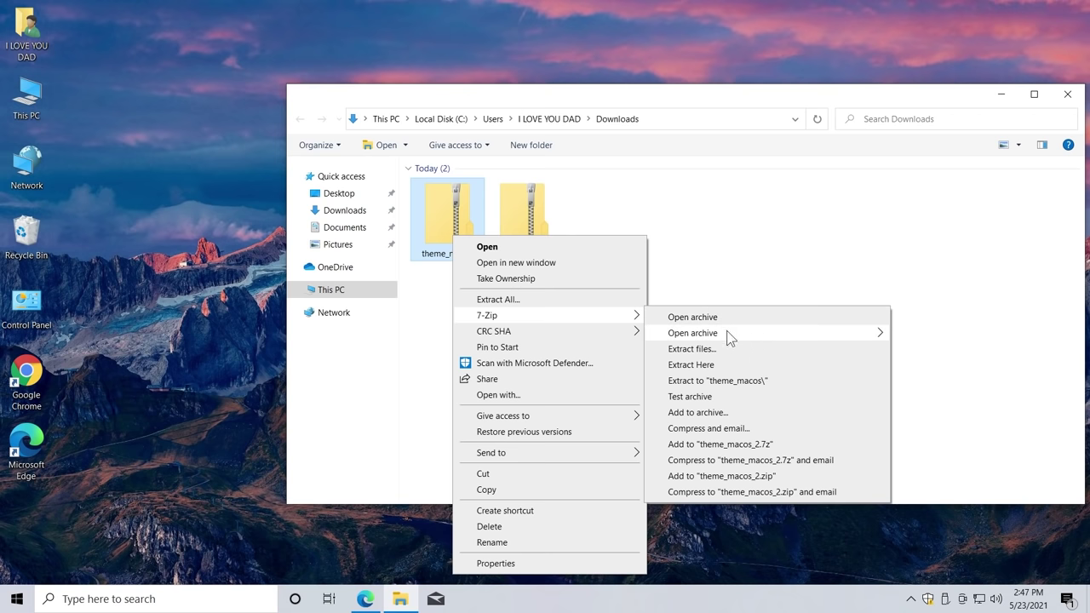
{"action": "left_click", "coordinate": [731, 381]}
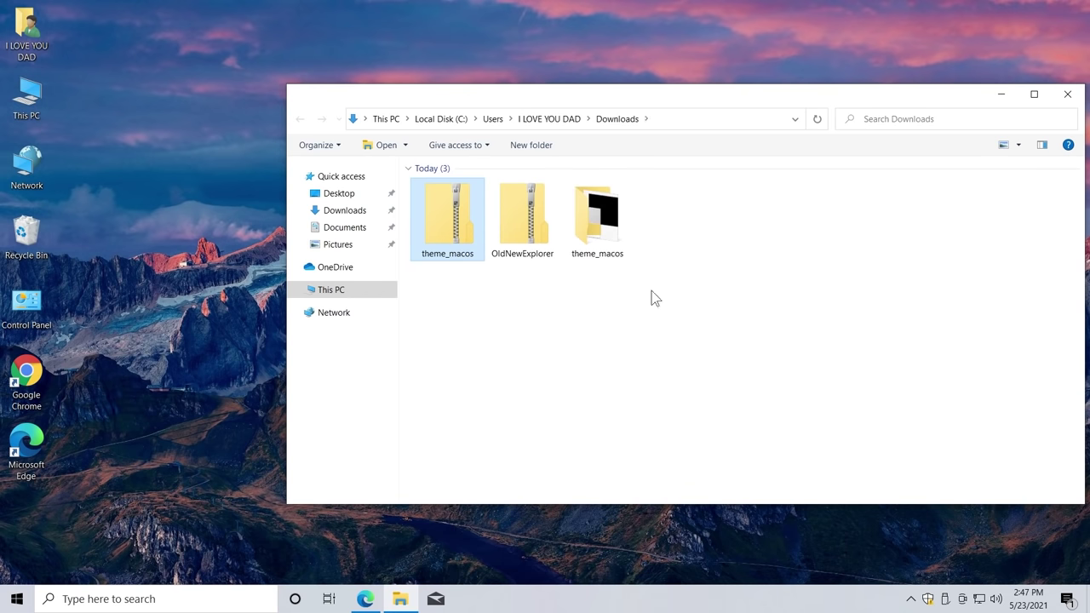
Cut the macOS folder and the macOS theme file from the extracted theme_macos folder.
{"action": "double_click", "coordinate": [606, 217]}
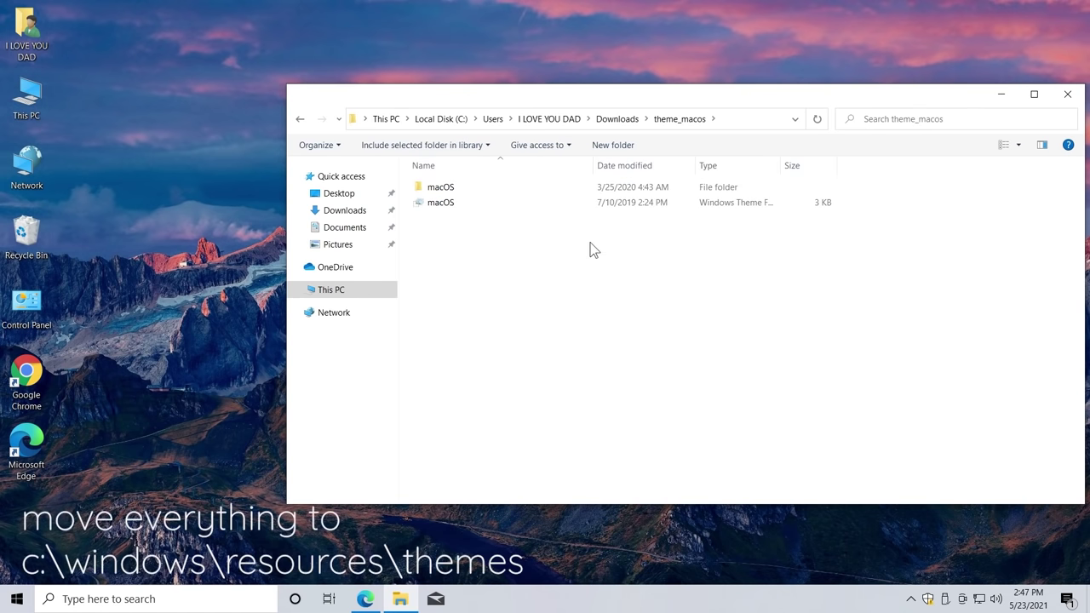
{"action": "left_click_drag", "start_coordinate": [593, 257], "coordinate": [513, 186]}
{"action": "right_click", "coordinate": [513, 186]}
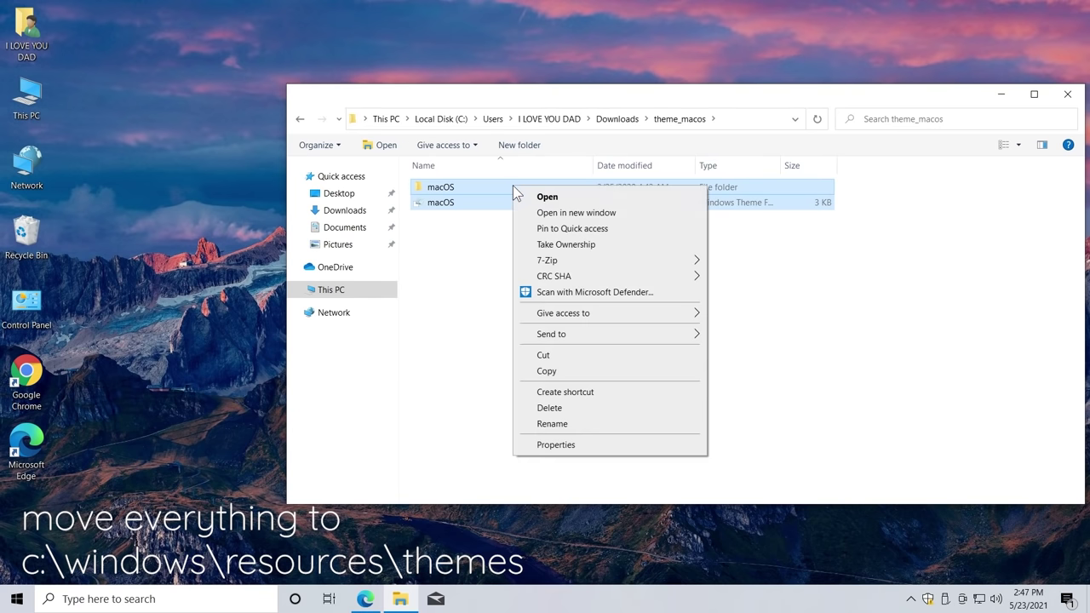
{"action": "left_click", "coordinate": [545, 355]}
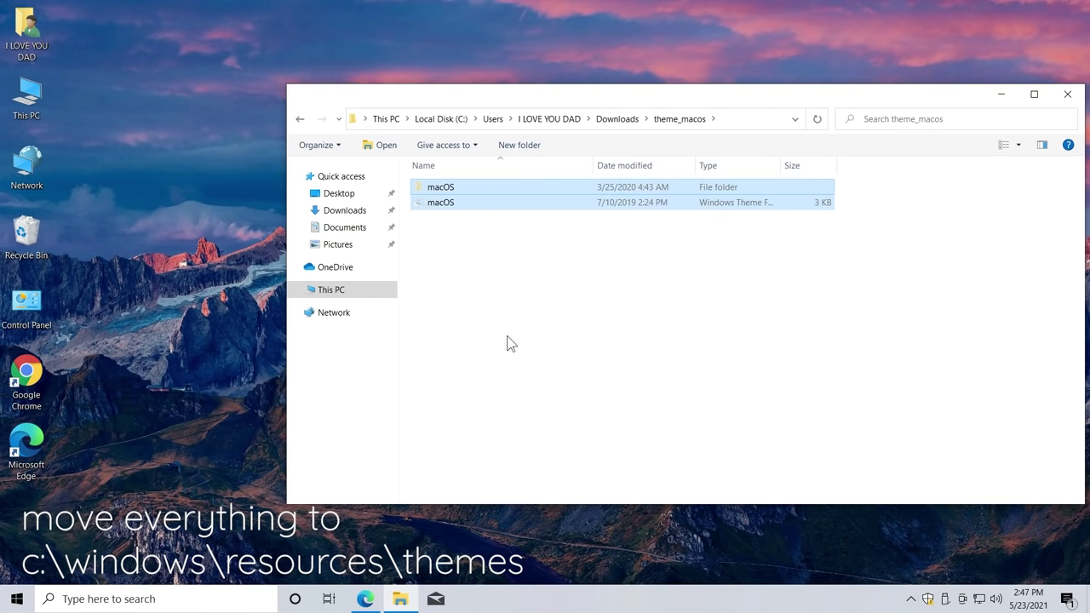
Paste the cut macOS items into C:\Windows\Resources\Themes with administrator permission for all items, and close the folder window.
{"action": "left_click", "coordinate": [332, 289]}
{"action": "left_click", "coordinate": [449, 341]}
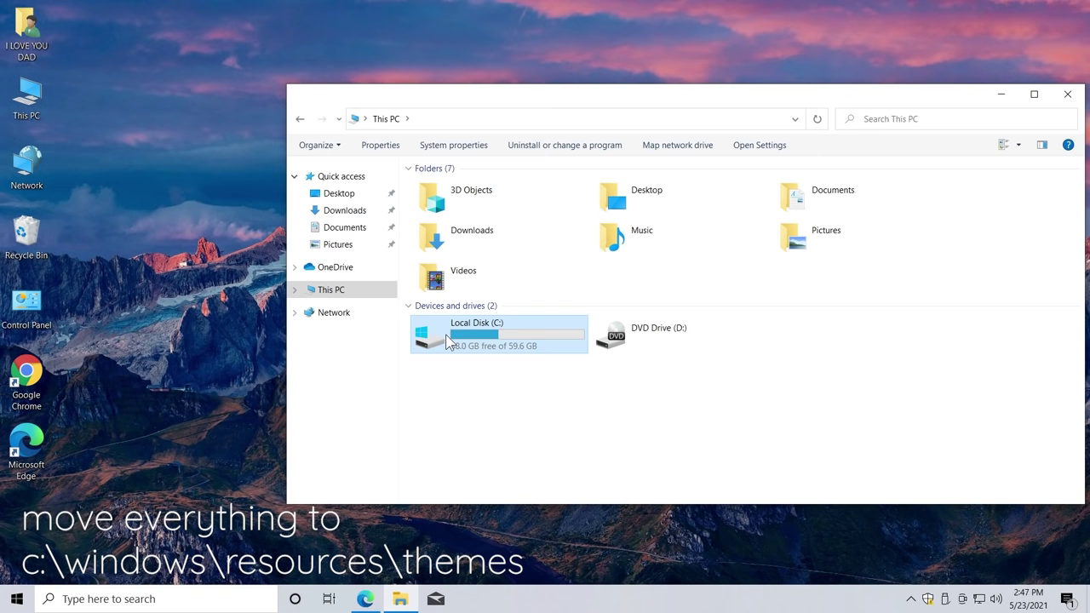
{"action": "double_click", "coordinate": [449, 341]}
{"action": "double_click", "coordinate": [465, 266]}
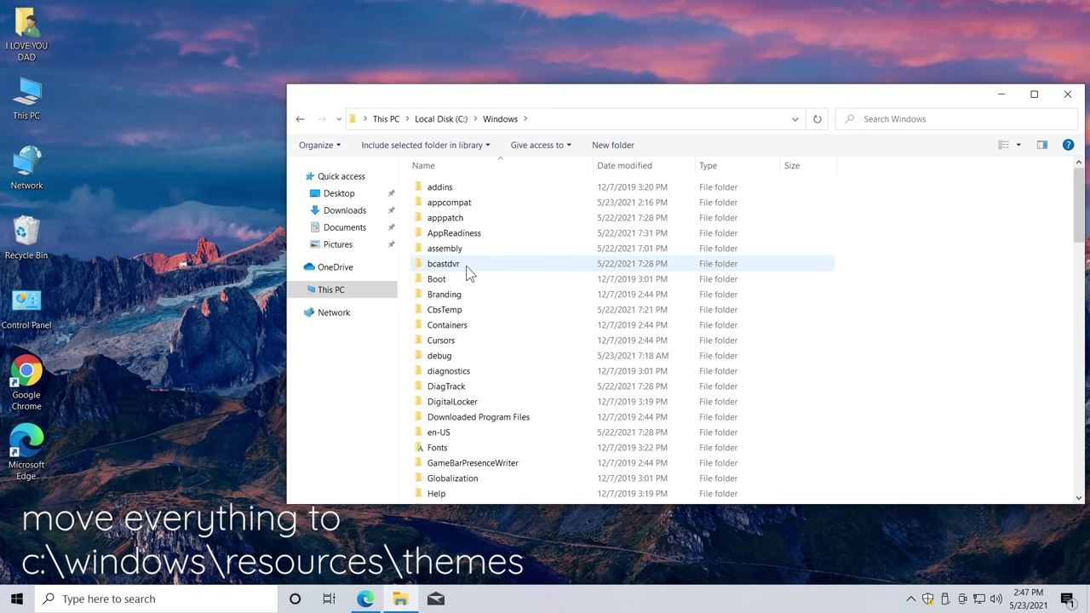
{"action": "key", "text": "r"}
{"action": "key", "text": "r"}
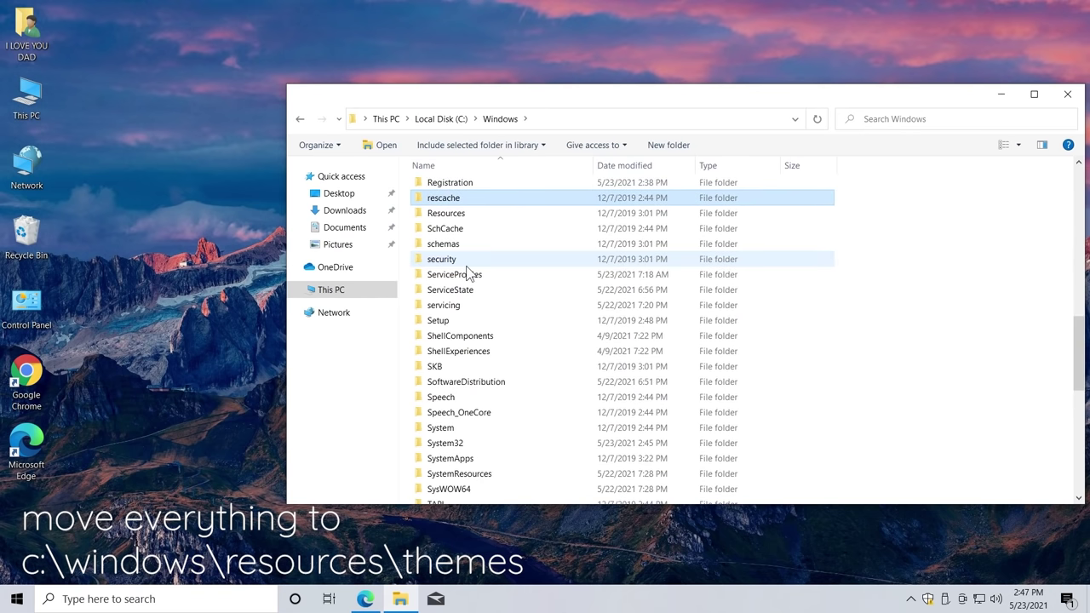
{"action": "double_click", "coordinate": [466, 216]}
{"action": "double_click", "coordinate": [462, 209]}
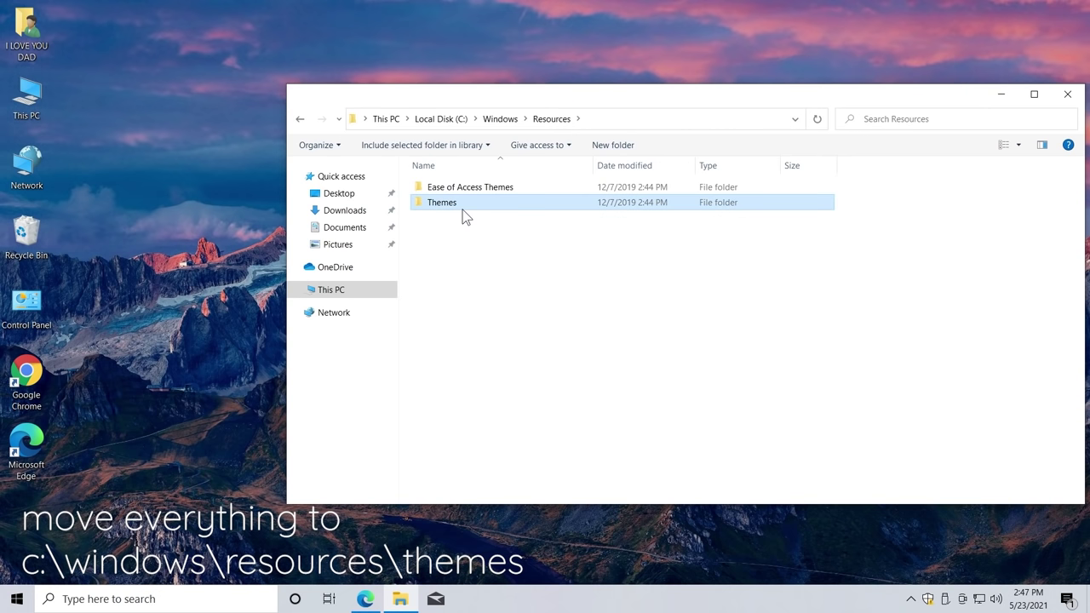
{"action": "right_click", "coordinate": [491, 292]}
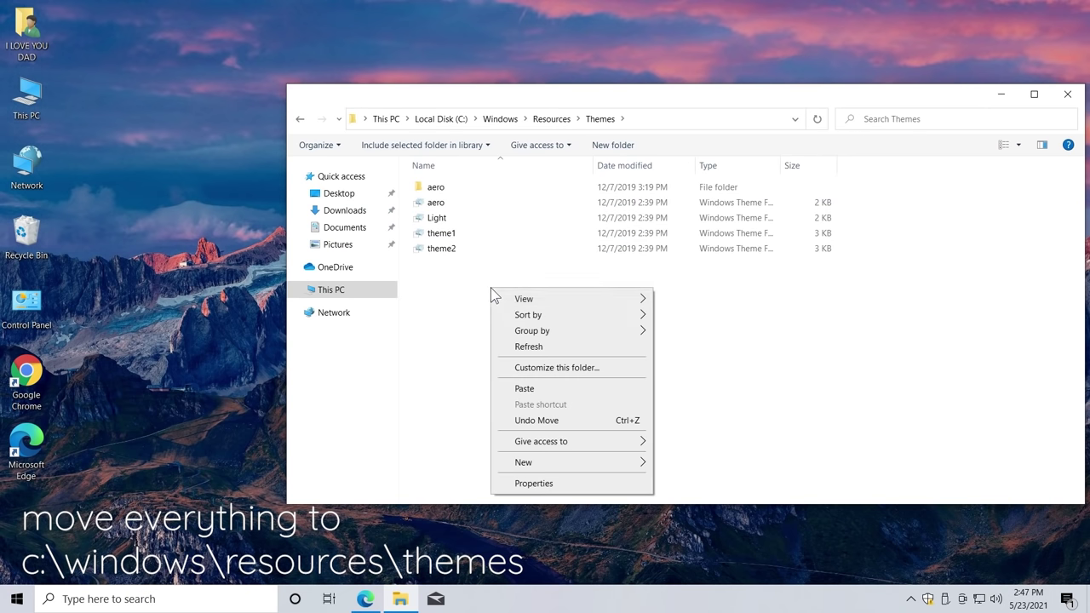
{"action": "left_click", "coordinate": [525, 389]}
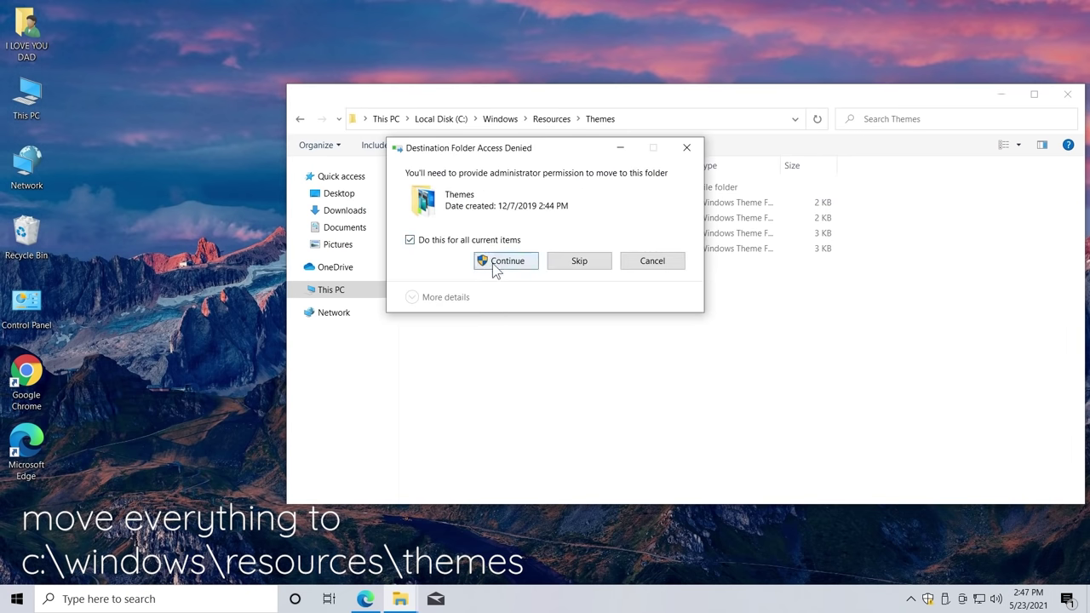
{"action": "left_click", "coordinate": [489, 261]}
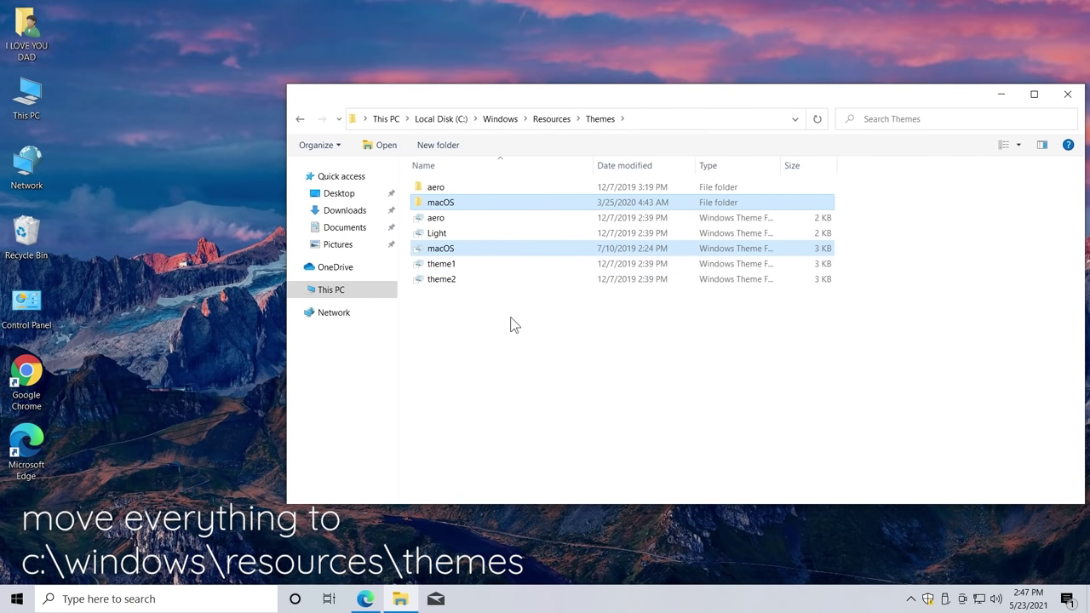
{"action": "left_click", "coordinate": [1067, 94]}
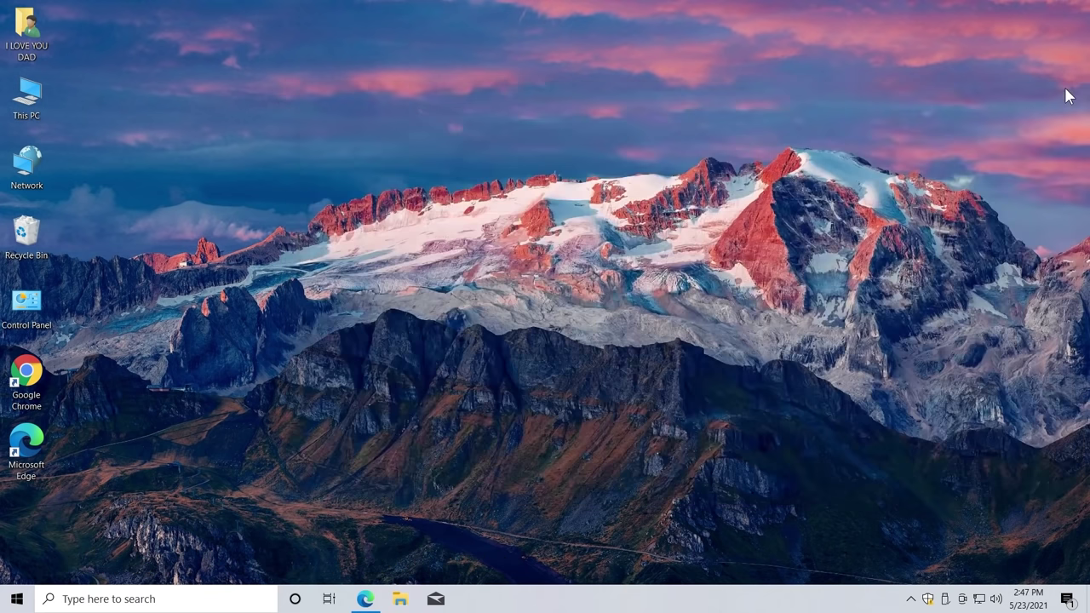
Open the Themes page of the desktop's Personalization settings.
{"action": "right_click", "coordinate": [565, 254]}
{"action": "left_click", "coordinate": [587, 392]}
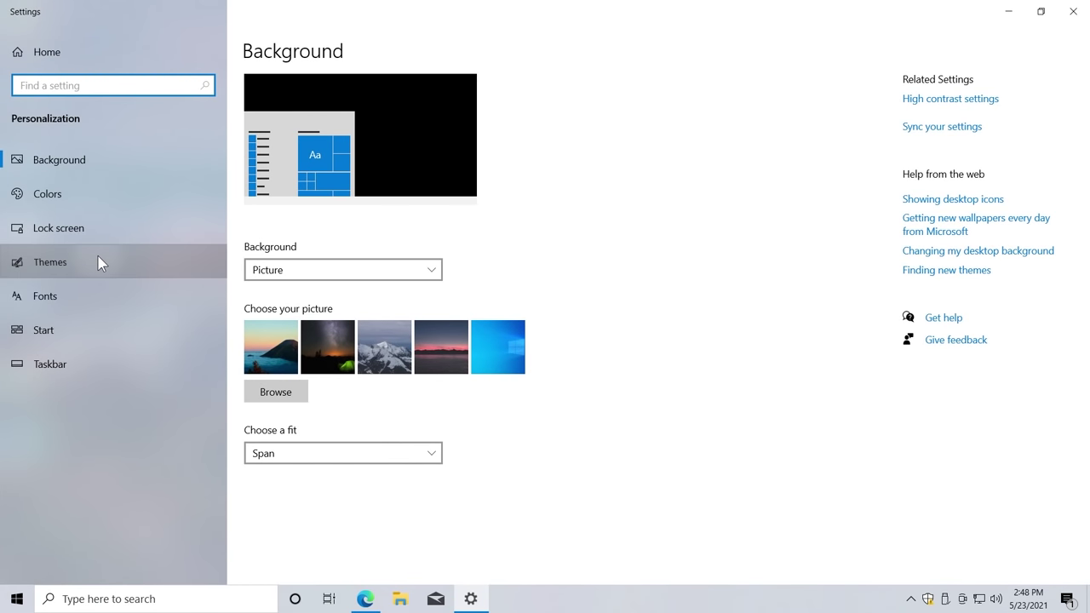
{"action": "left_click", "coordinate": [100, 263]}
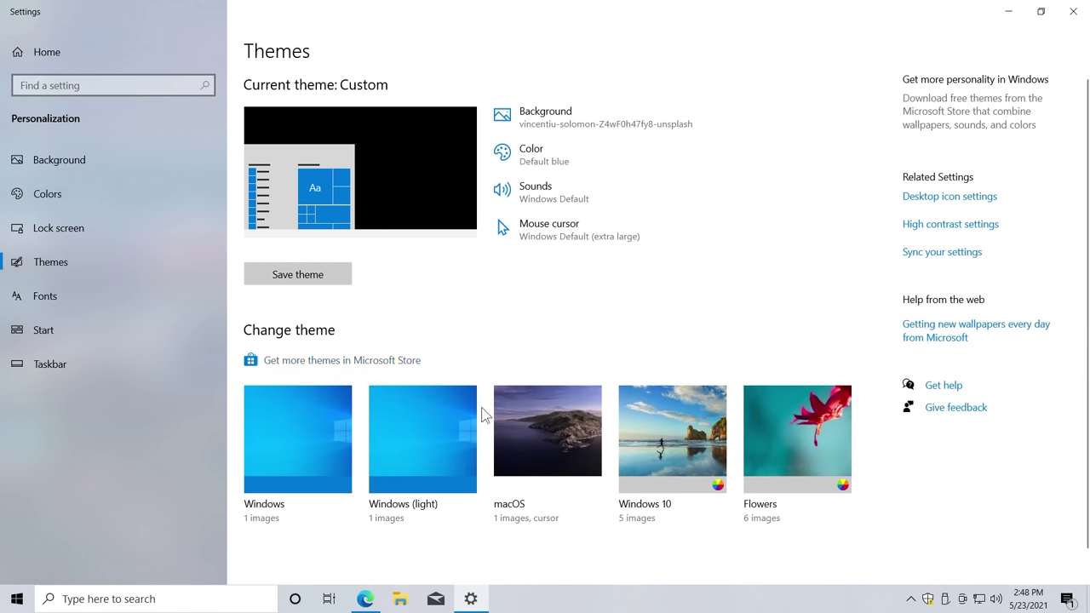
Apply the macOS theme, close the Settings window and refresh the desktop.
{"action": "left_click", "coordinate": [592, 464]}
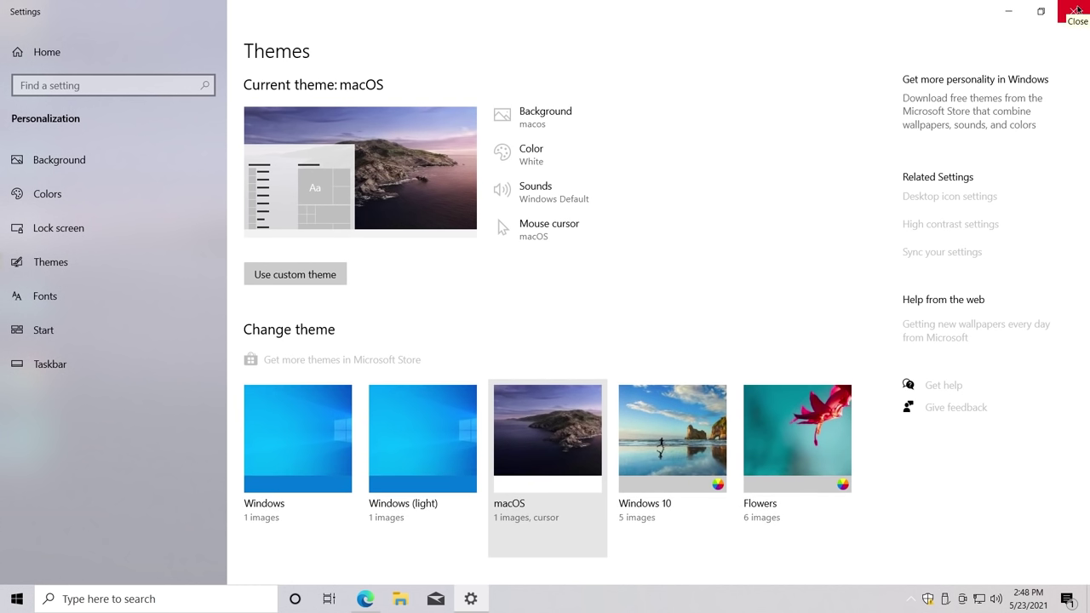
{"action": "left_click", "coordinate": [1076, 10]}
{"action": "right_click", "coordinate": [663, 243]}
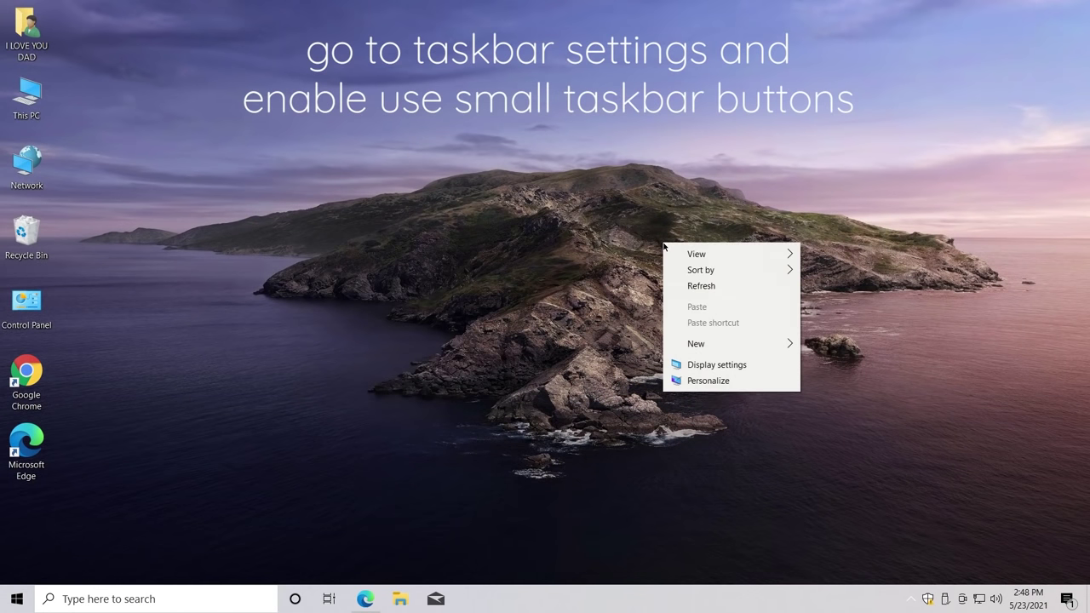
{"action": "left_click", "coordinate": [705, 290]}
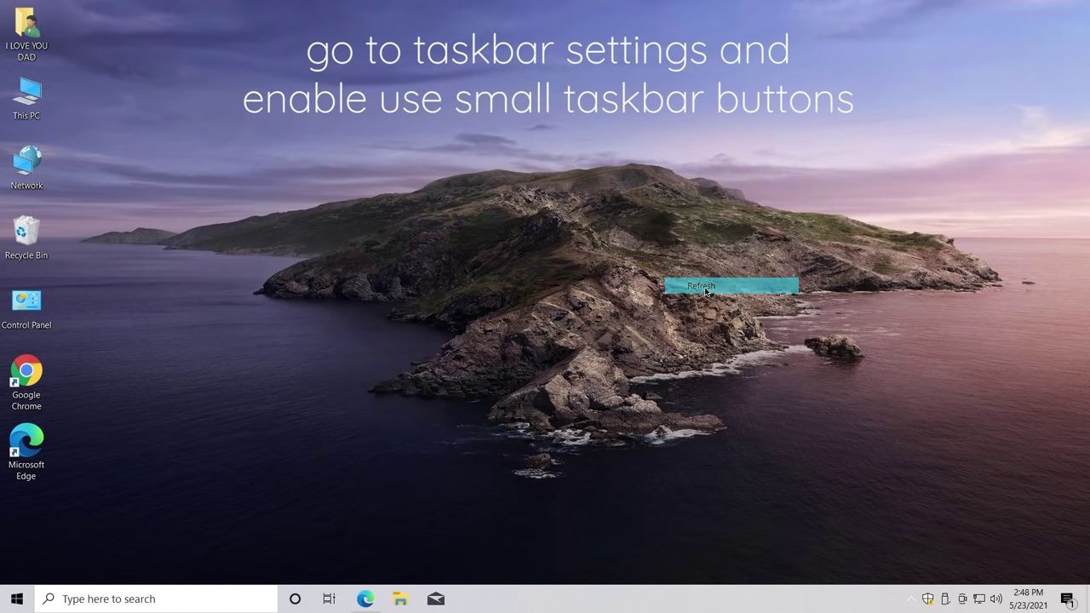
Turn on small taskbar buttons in the taskbar settings and close the Settings window.
{"action": "right_click", "coordinate": [680, 607]}
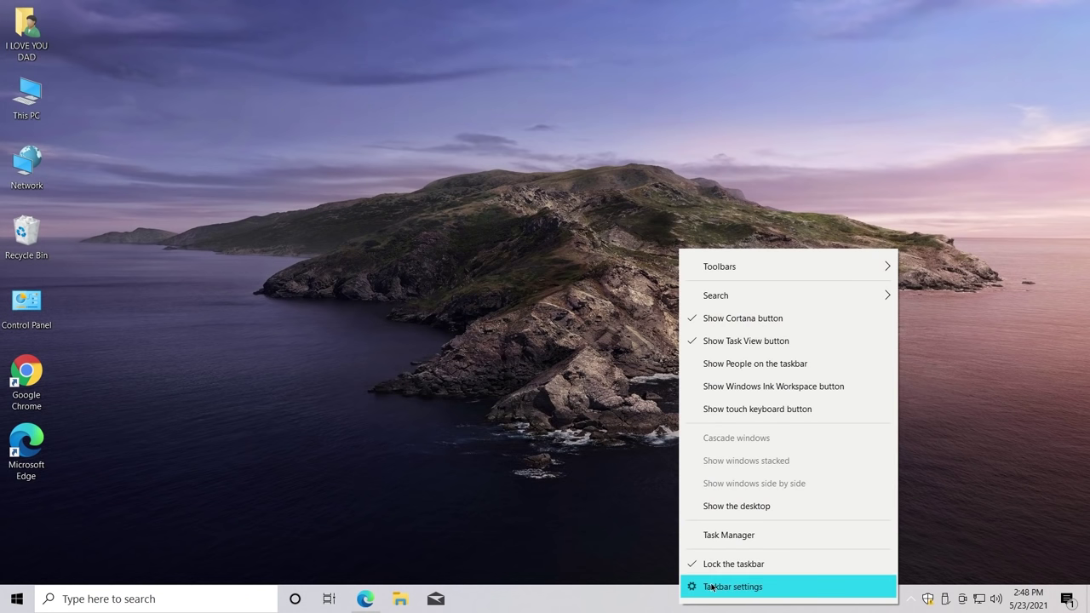
{"action": "left_click", "coordinate": [712, 587]}
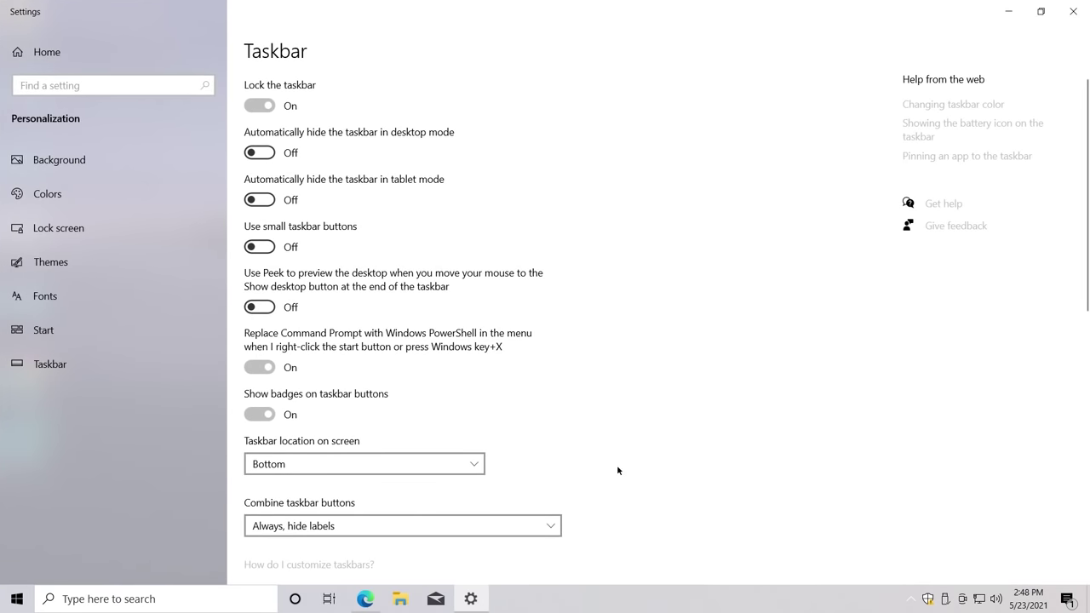
{"action": "left_click", "coordinate": [256, 248]}
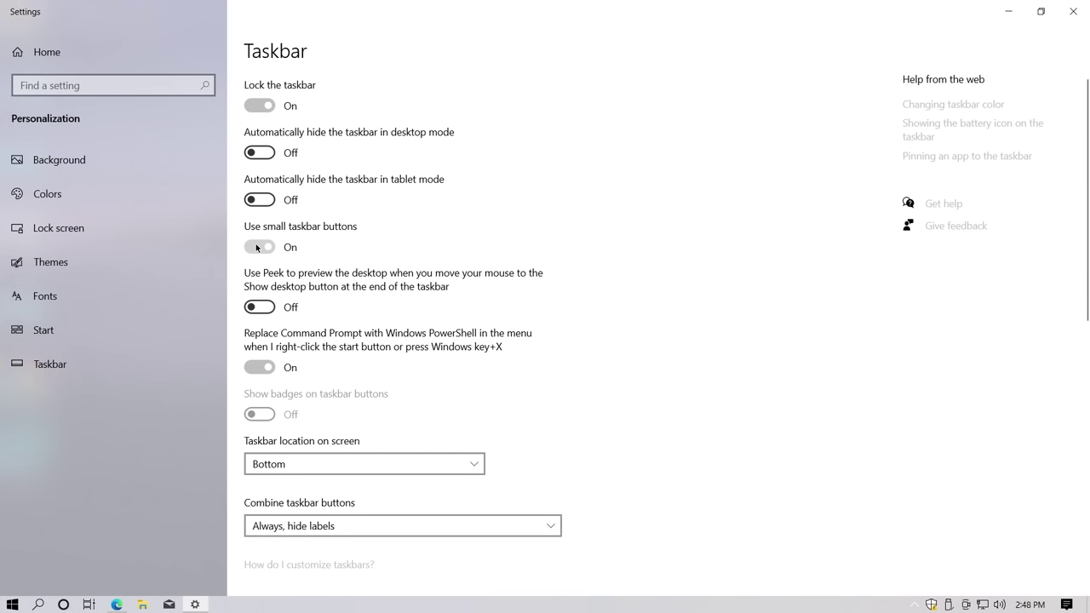
{"action": "left_click", "coordinate": [1069, 17]}
Unlock the taskbar and move it to the top edge of the screen.
{"action": "right_click", "coordinate": [809, 604]}
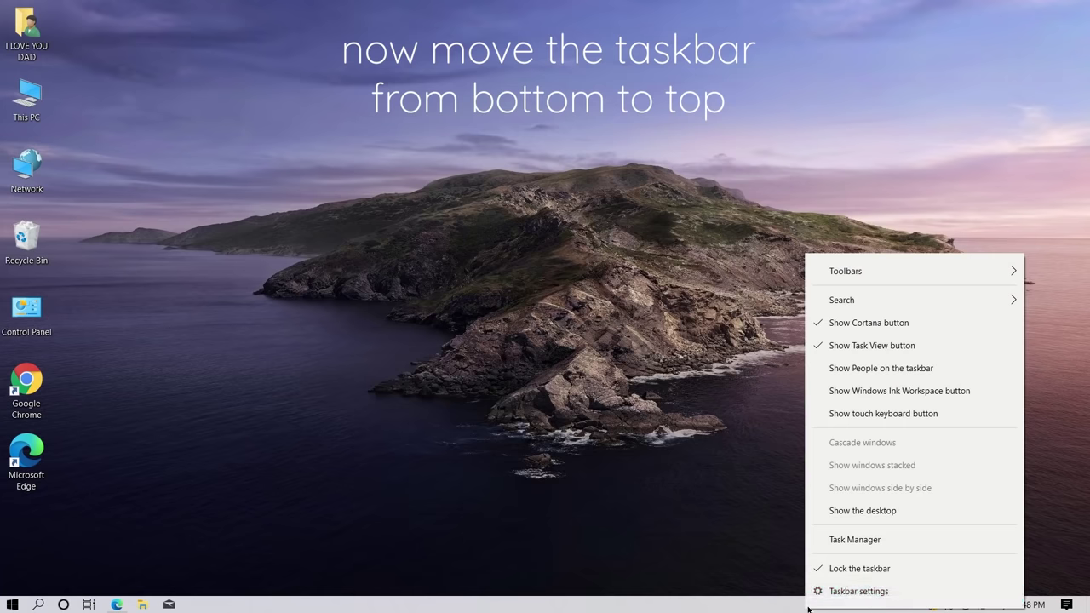
{"action": "left_click", "coordinate": [823, 569]}
{"action": "left_click_drag", "start_coordinate": [815, 607], "coordinate": [764, 127]}
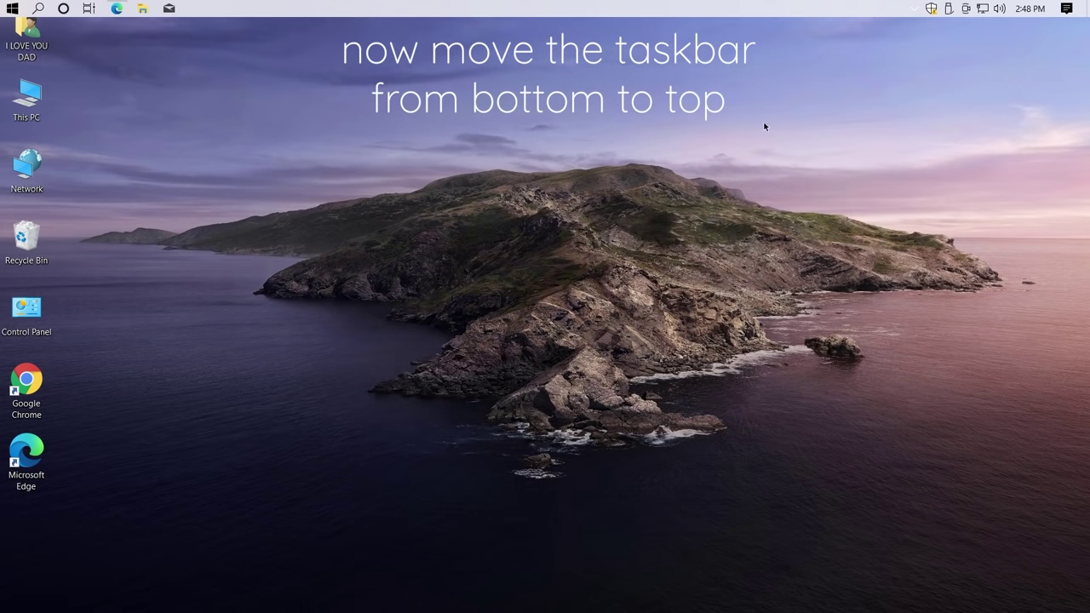
Hide all desktop icons through the desktop's view options.
{"action": "right_click", "coordinate": [550, 240]}
{"action": "mouse_move", "coordinate": [591, 249]}
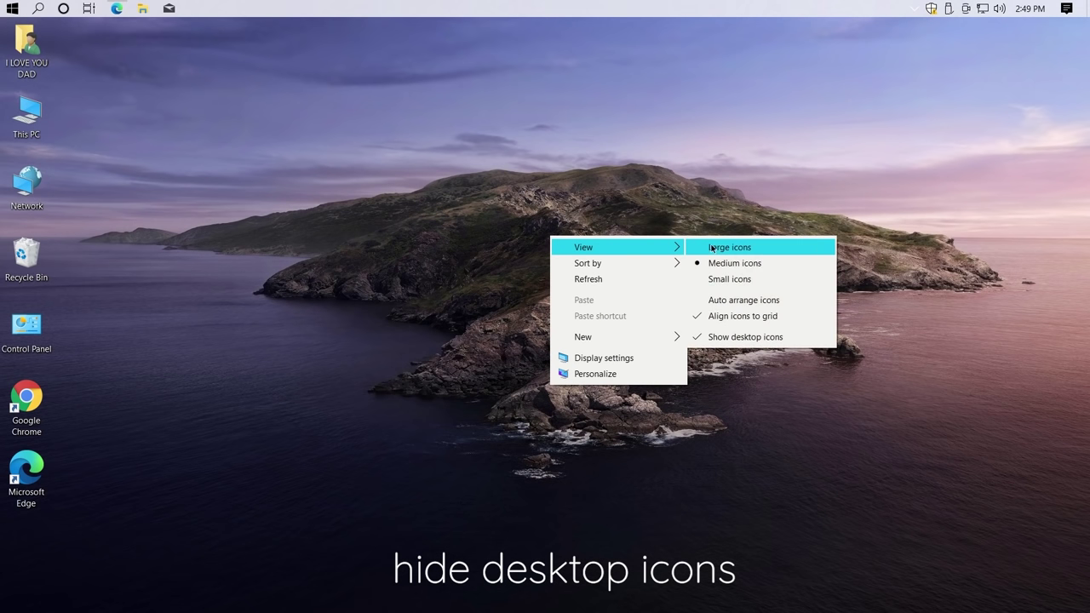
{"action": "left_click", "coordinate": [746, 337]}
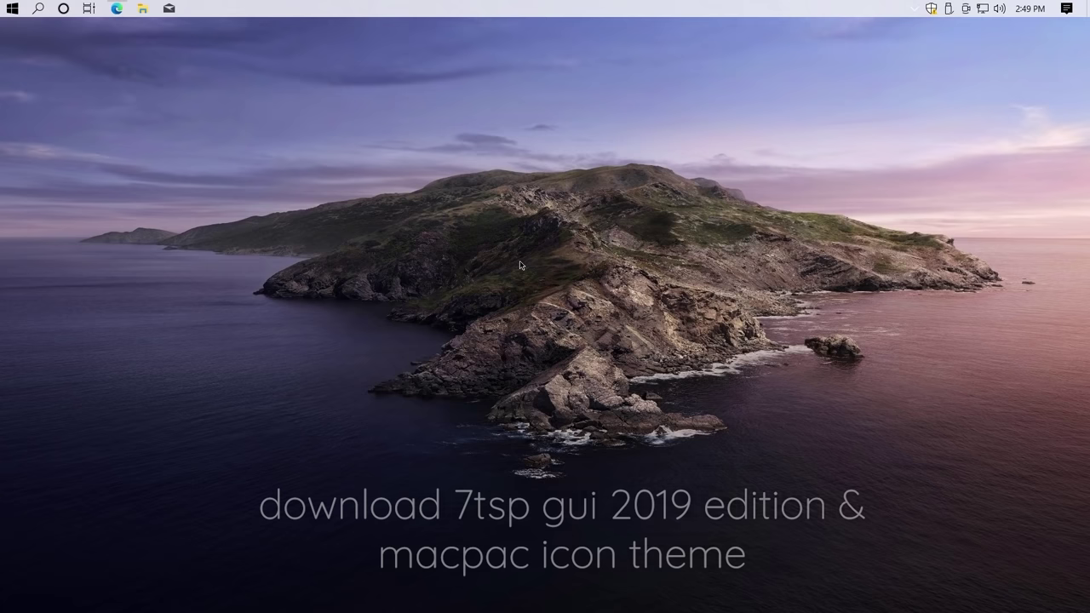
Switch to Microsoft Edge and download 7TSP GUI 2019 Edition and the macpac Icon Theme from their open DeviantArt pages.
{"action": "left_click", "coordinate": [117, 8]}
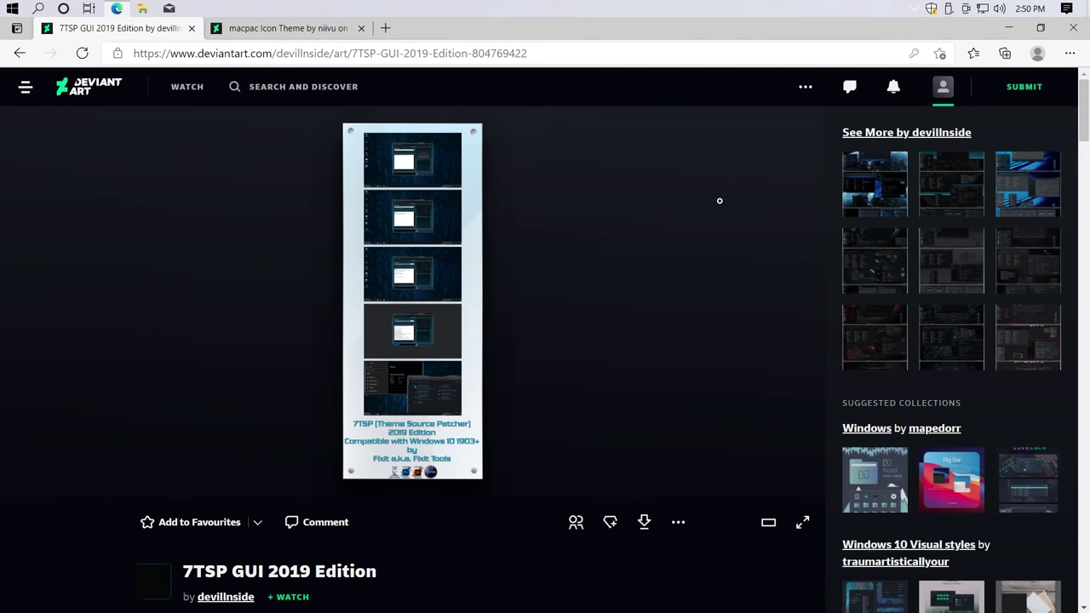
{"action": "scroll", "coordinate": [644, 332], "scroll_direction": "down", "scroll_amount": 3}
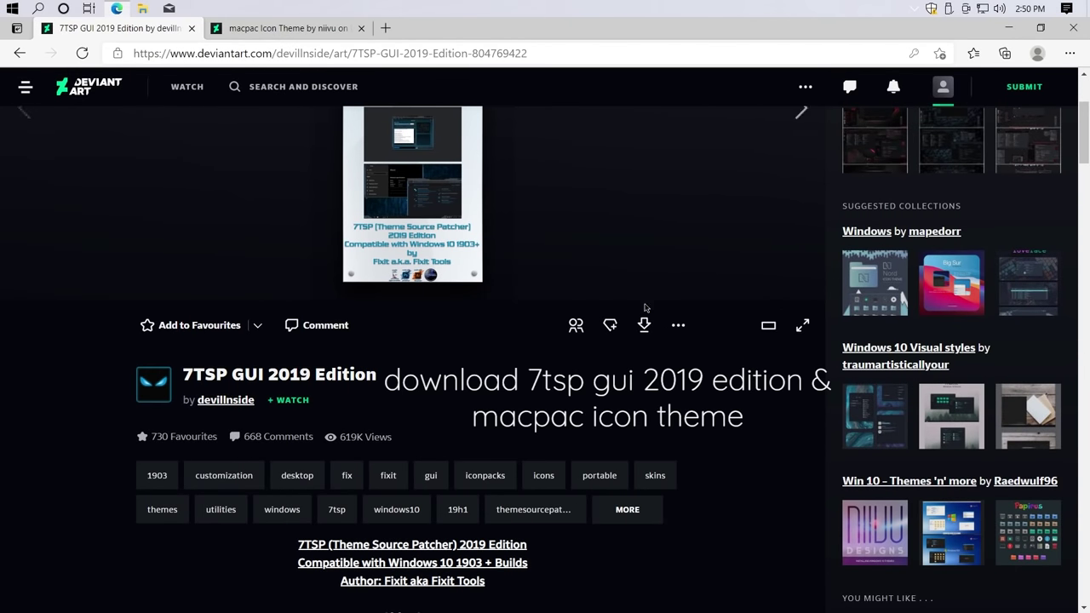
{"action": "left_click", "coordinate": [643, 332]}
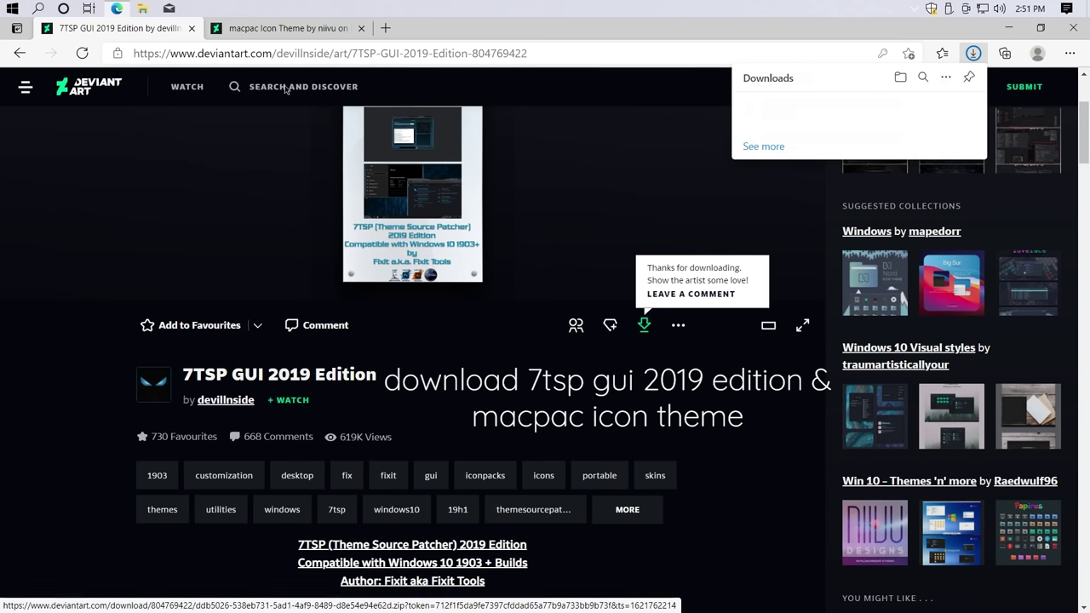
{"action": "left_click", "coordinate": [275, 28]}
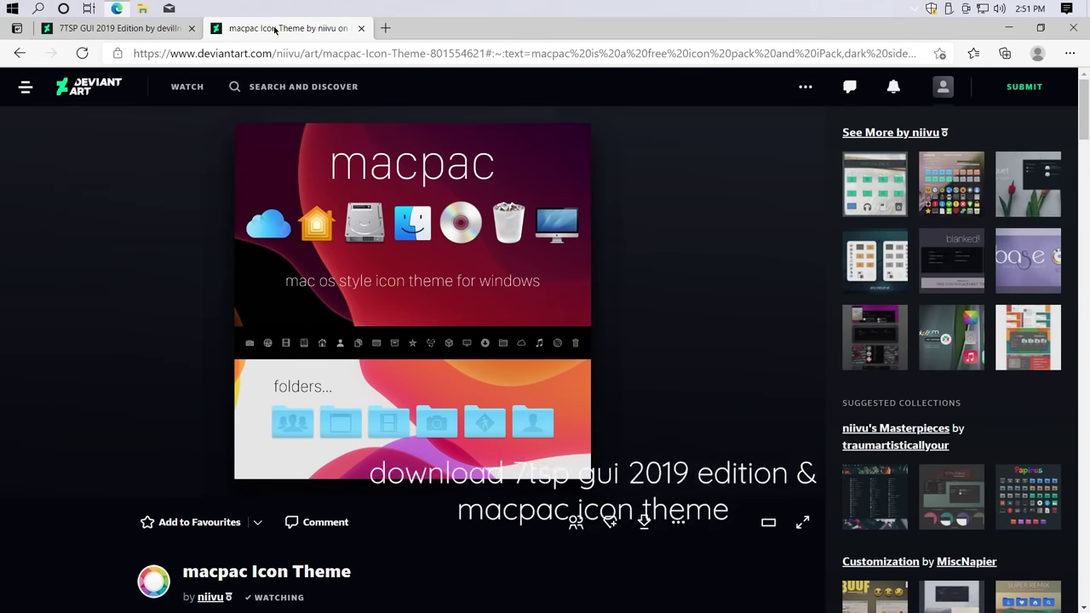
{"action": "left_click", "coordinate": [646, 524]}
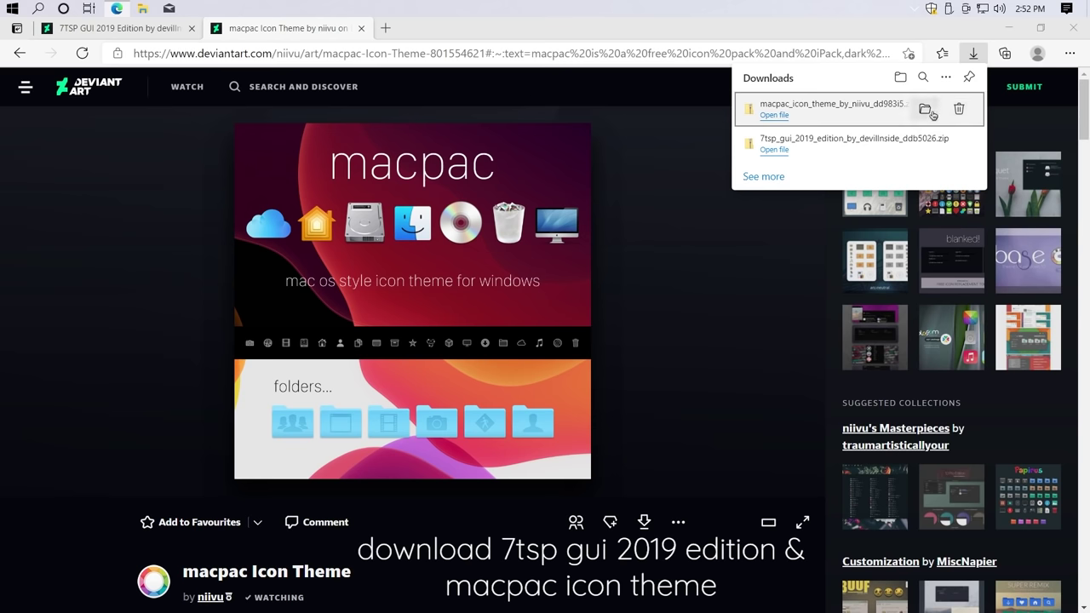
Show the downloaded macpac archive in the Downloads folder and close the browser.
{"action": "left_click", "coordinate": [928, 111]}
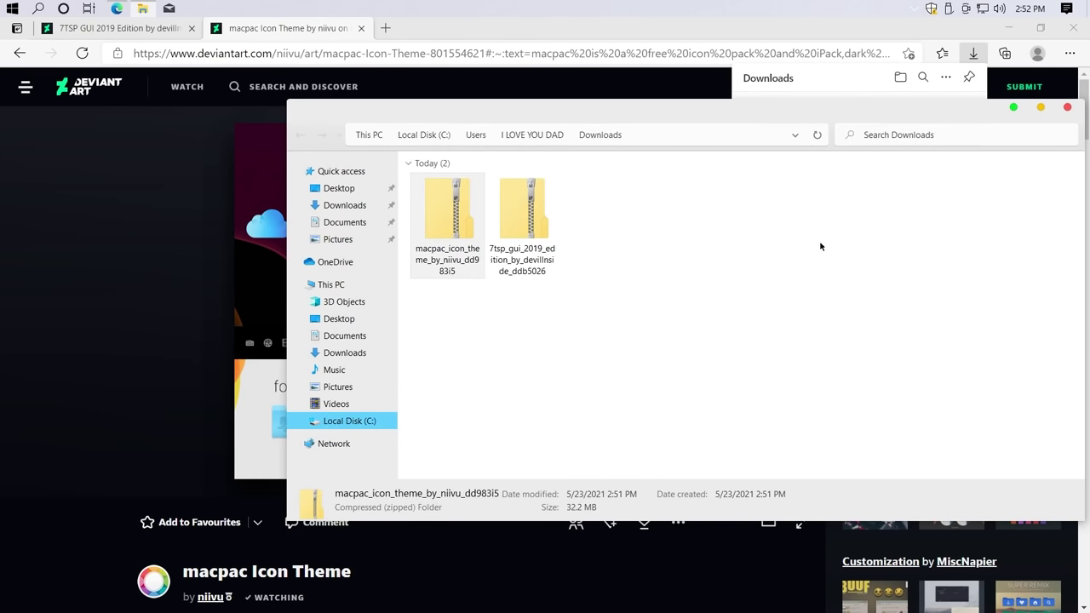
{"action": "left_click", "coordinate": [748, 300]}
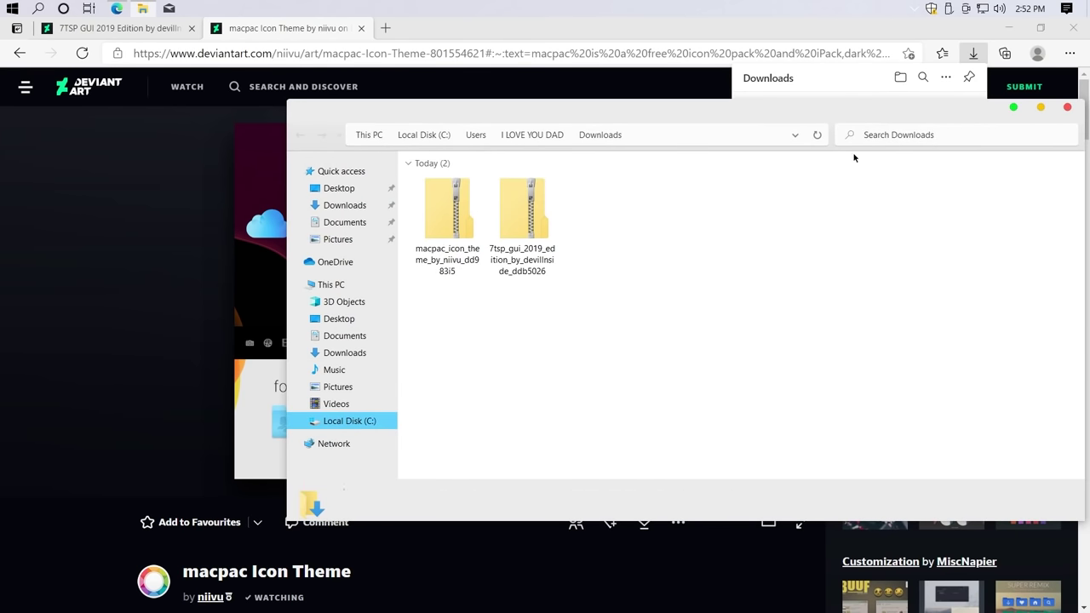
{"action": "left_click", "coordinate": [1078, 29]}
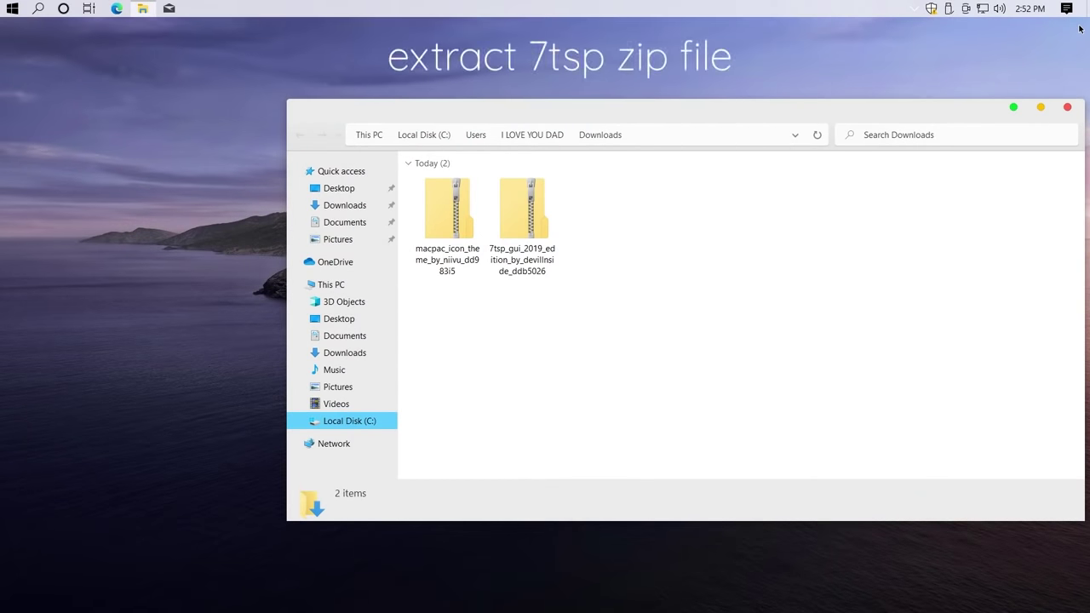
Extract the 7tsp_gui_2019_edition archive with 7-Zip directly into the Downloads folder.
{"action": "right_click", "coordinate": [528, 210]}
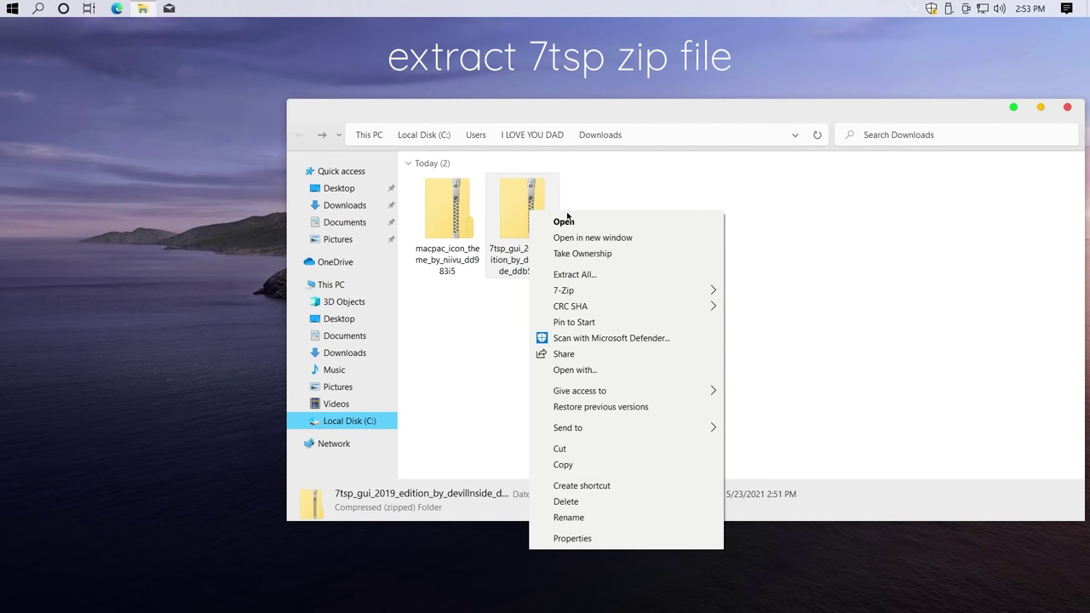
{"action": "mouse_move", "coordinate": [668, 296]}
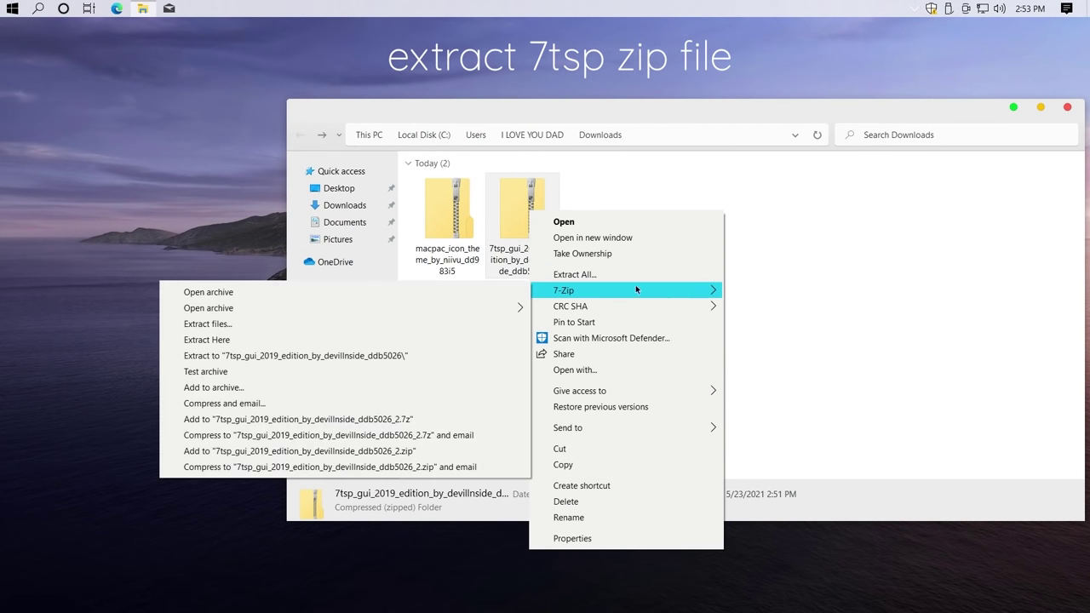
{"action": "left_click", "coordinate": [405, 347]}
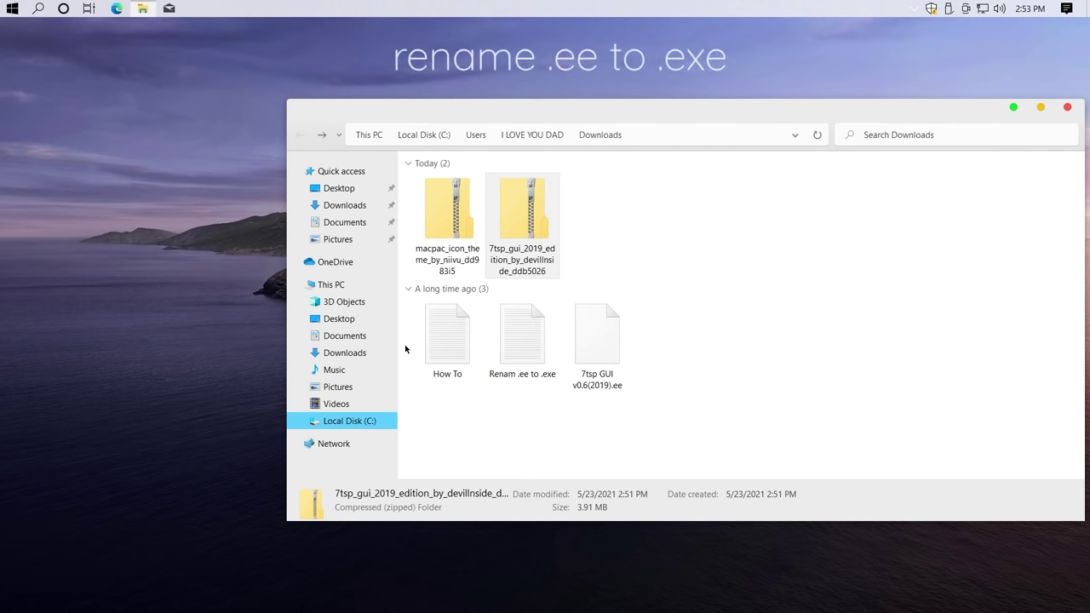
Delete the extracted text files "How To" and "Renam .ee to .exe" from Downloads.
{"action": "left_click_drag", "start_coordinate": [431, 406], "coordinate": [545, 322]}
{"action": "right_click", "coordinate": [545, 322]}
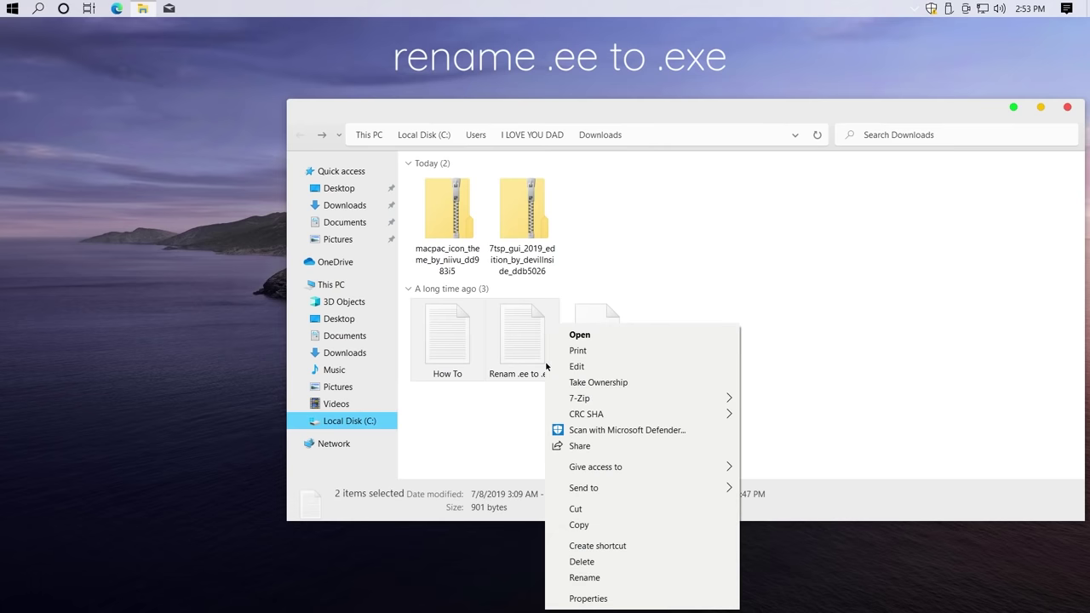
{"action": "left_click", "coordinate": [569, 563]}
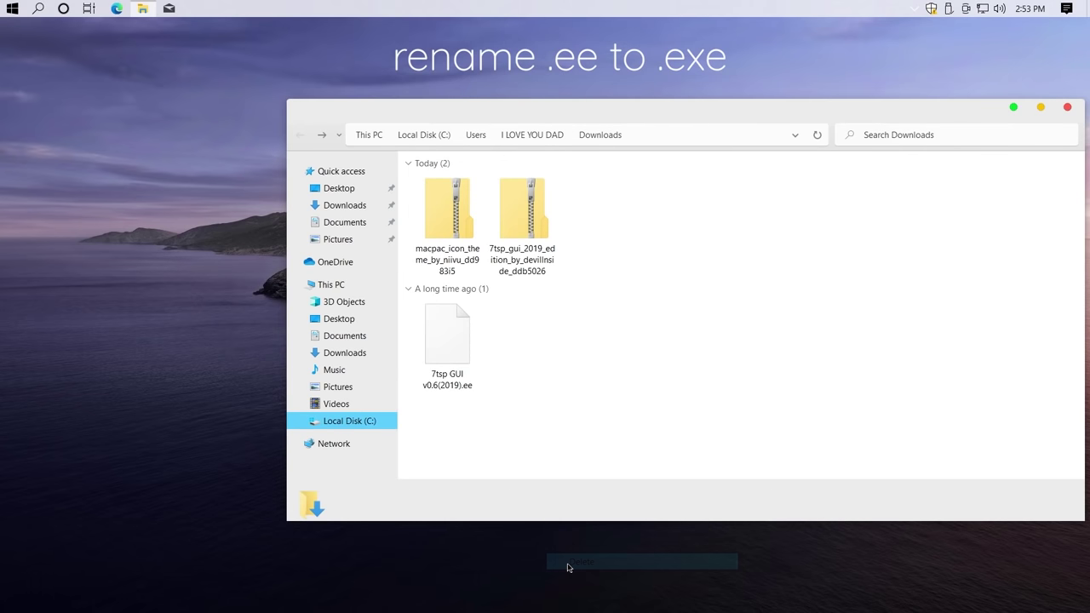
Rename "7tsp GUI v0.6(2019).ee" to "7tsp GUI v0.6(2019).exe" and accept the extension change.
{"action": "right_click", "coordinate": [465, 344]}
{"action": "left_click", "coordinate": [490, 314]}
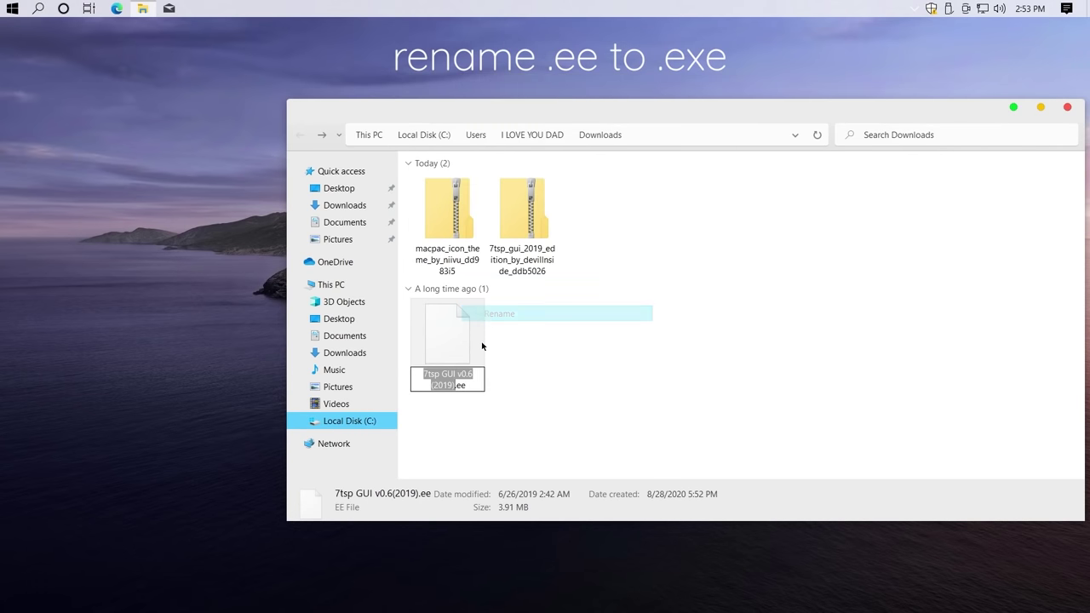
{"action": "left_click", "coordinate": [461, 385]}
{"action": "type", "text": "x"}
{"action": "key", "text": "Return"}
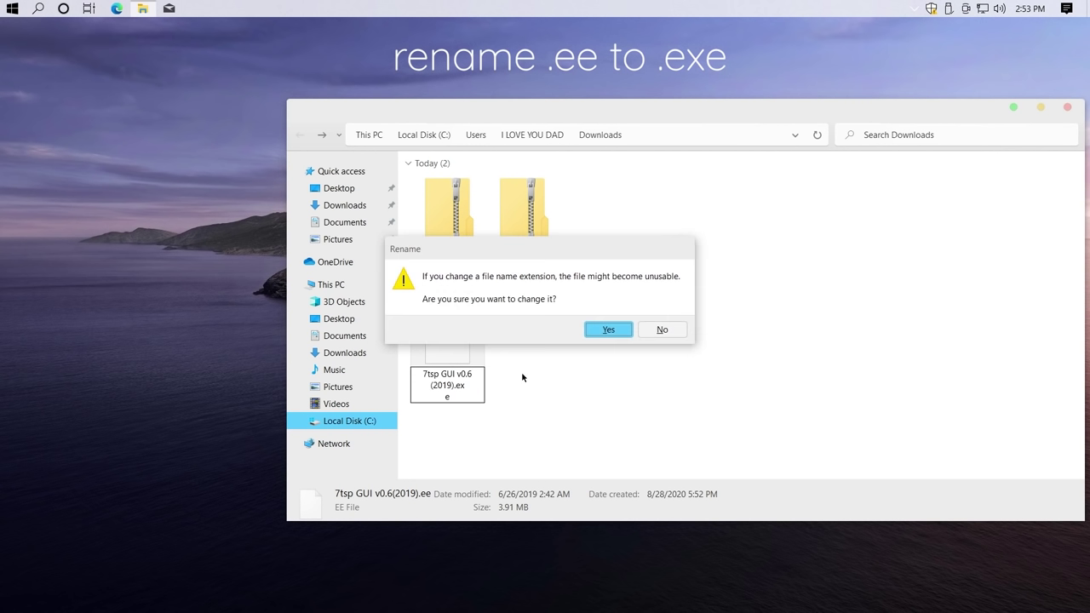
{"action": "left_click", "coordinate": [597, 331]}
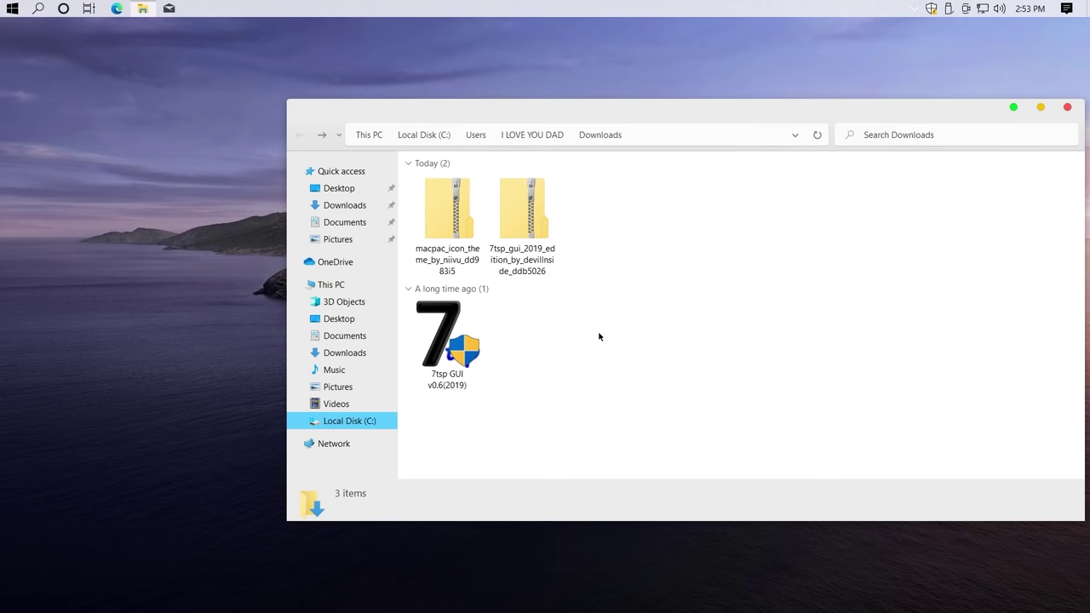
Extract the macpac_icon_theme archive with 7-Zip directly into the Downloads folder.
{"action": "right_click", "coordinate": [442, 245]}
{"action": "mouse_move", "coordinate": [484, 328]}
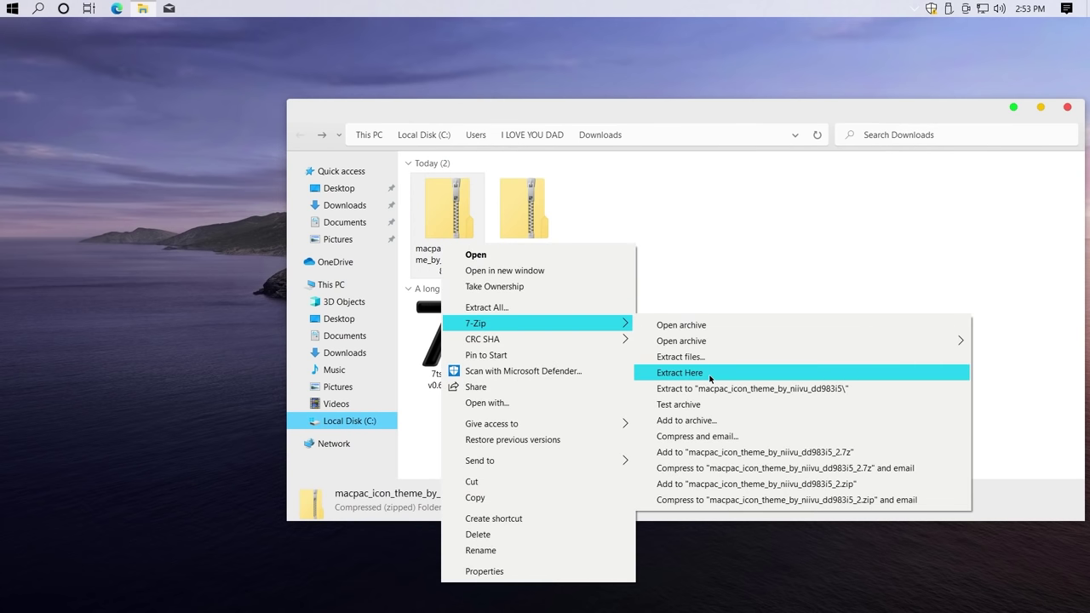
{"action": "left_click", "coordinate": [709, 373]}
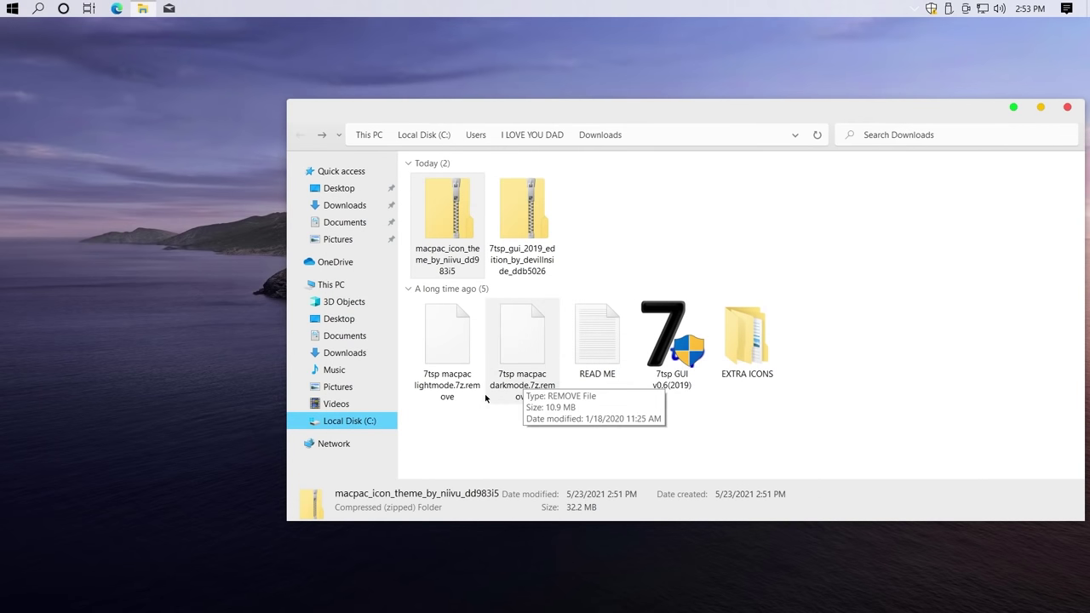
Rename "7tsp macpac lightmode.7z.remove" to "7tsp macpac lightmode.7z" and accept the extension change.
{"action": "left_click", "coordinate": [451, 375]}
{"action": "right_click", "coordinate": [453, 374]}
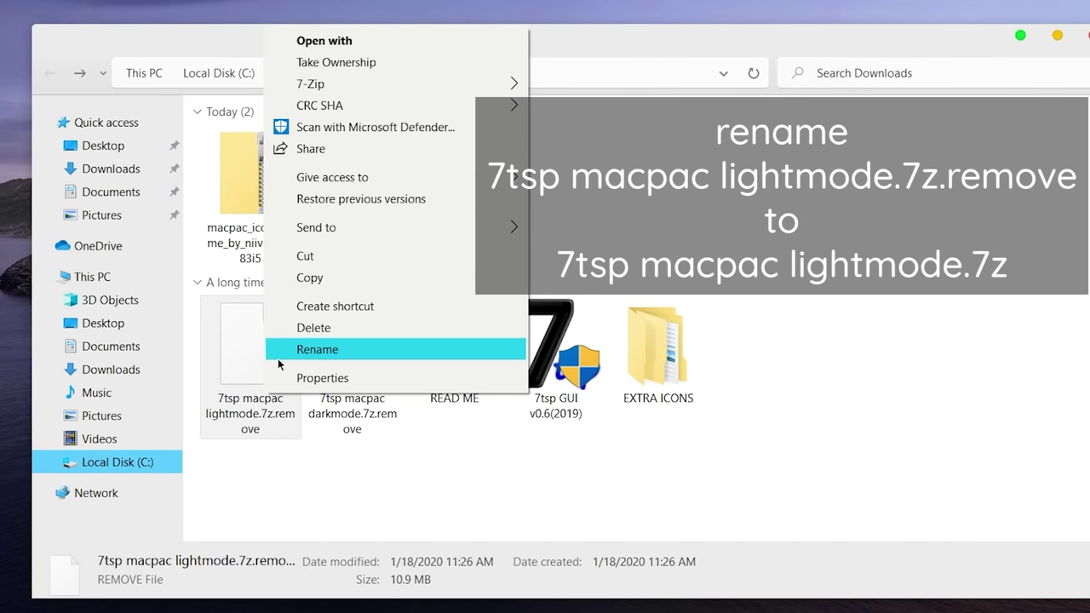
{"action": "left_click", "coordinate": [277, 358]}
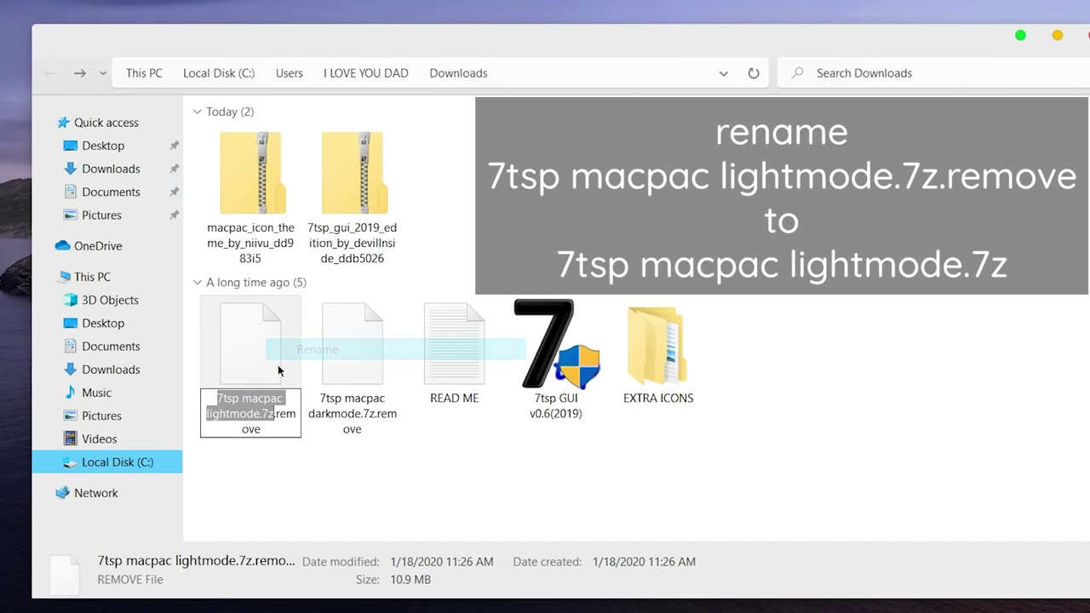
{"action": "left_click_drag", "start_coordinate": [277, 414], "coordinate": [290, 430]}
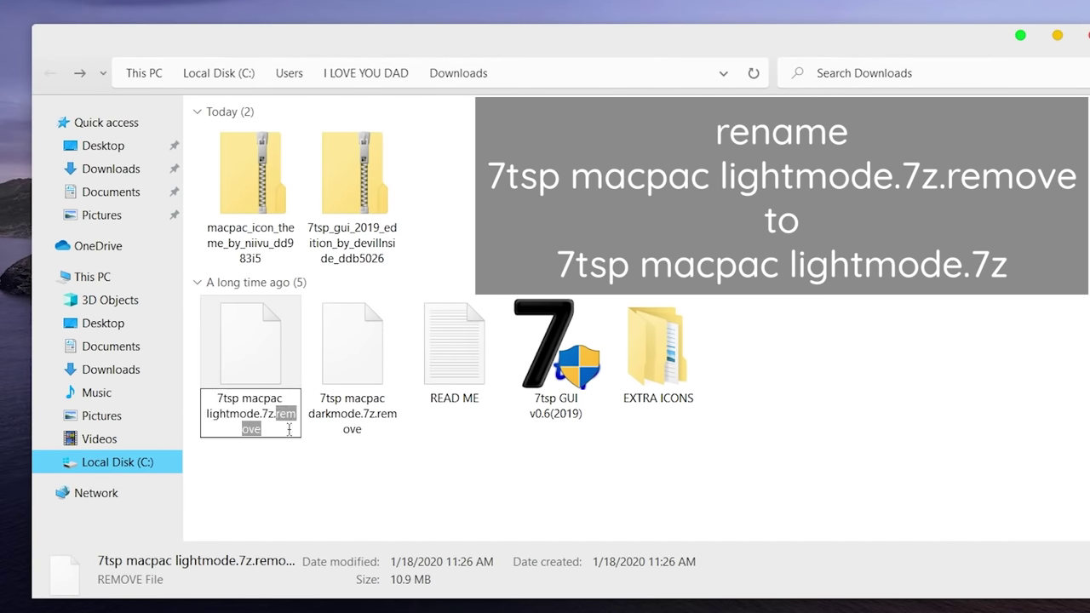
{"action": "key", "text": "BackSpace"}
{"action": "key", "text": "BackSpace"}
{"action": "key", "text": "Return"}
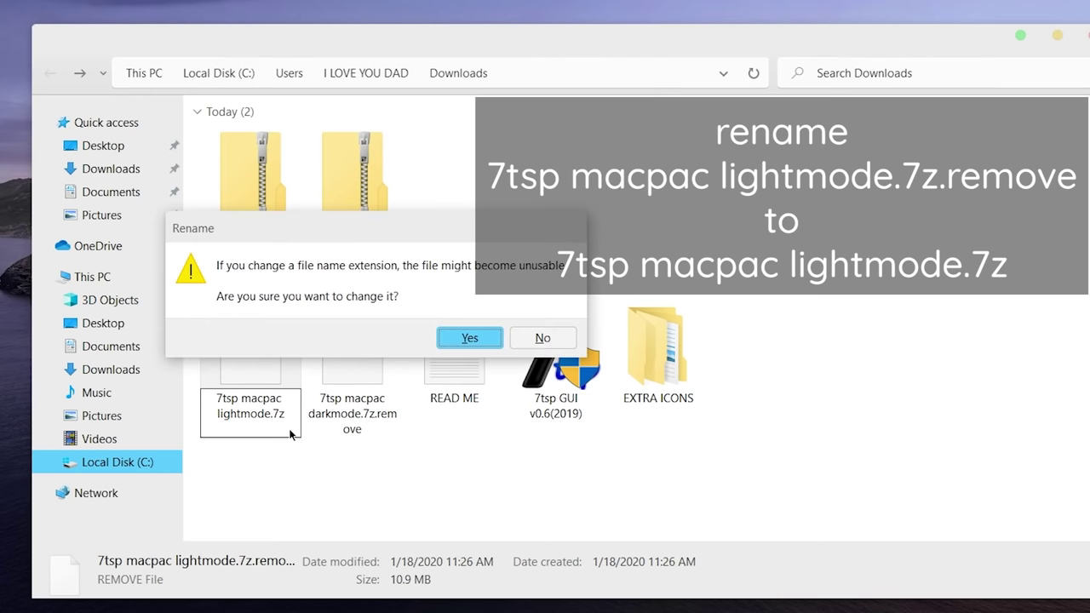
{"action": "left_click", "coordinate": [460, 340]}
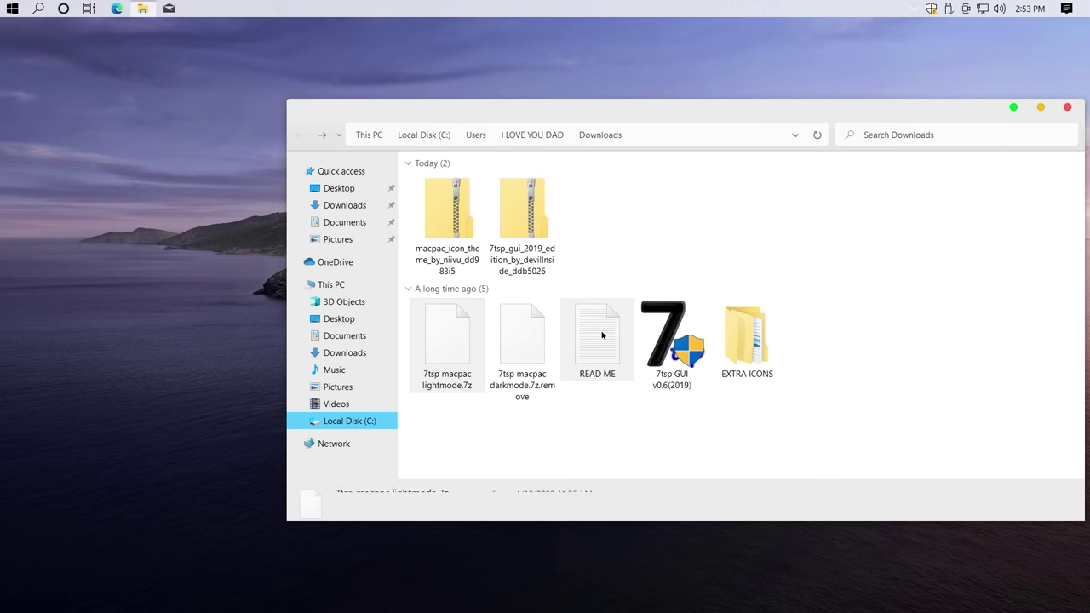
Launch 7tsp GUI v0.6(2019) with administrator permission, accept its agreement, close the ReadMe and move the patcher aside.
{"action": "double_click", "coordinate": [672, 358]}
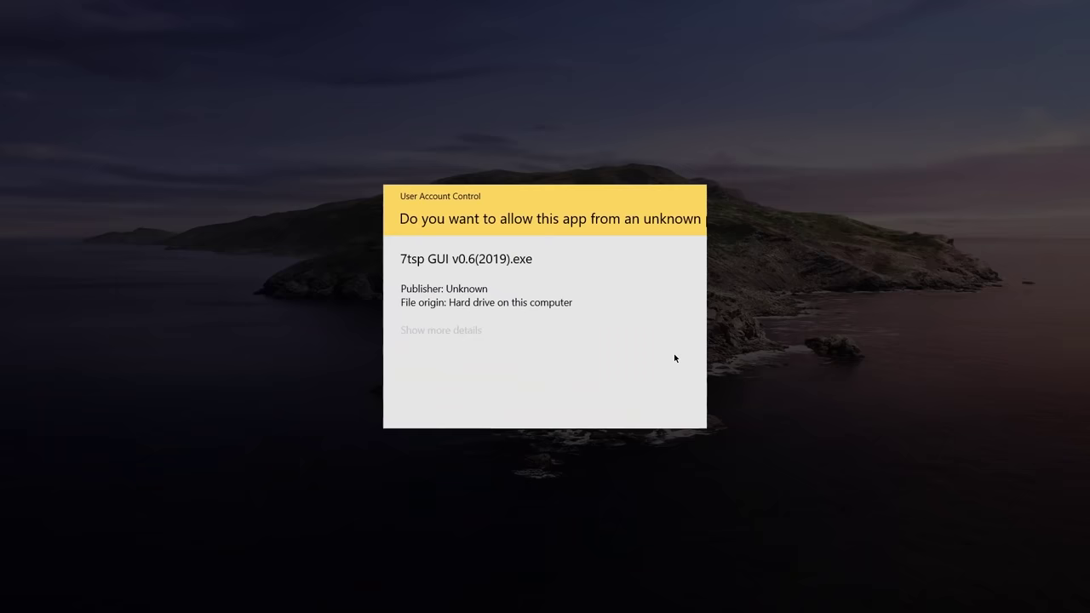
{"action": "left_click", "coordinate": [485, 399]}
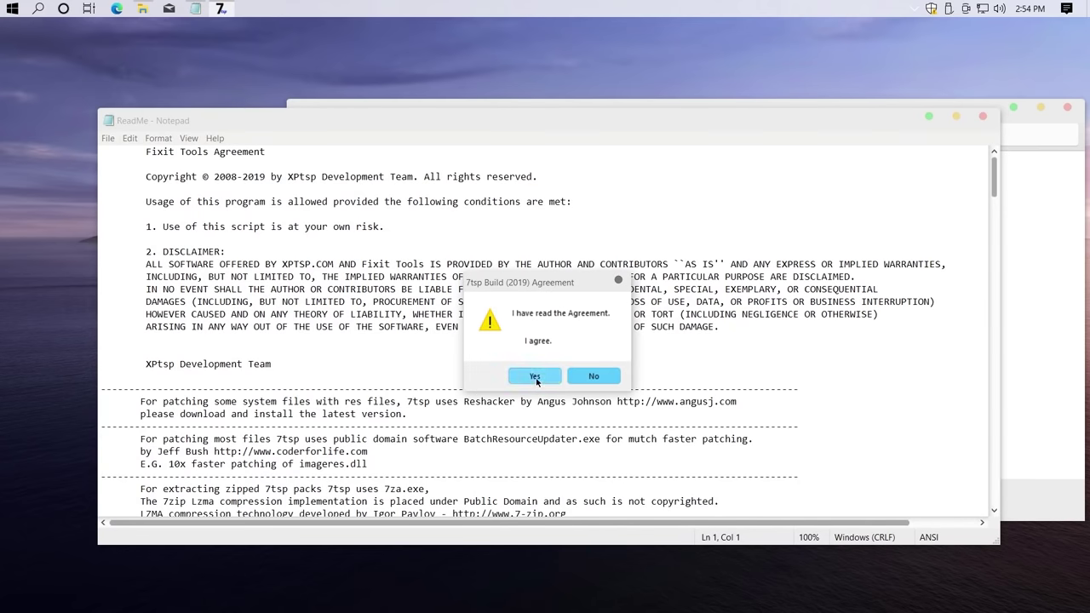
{"action": "left_click", "coordinate": [533, 376]}
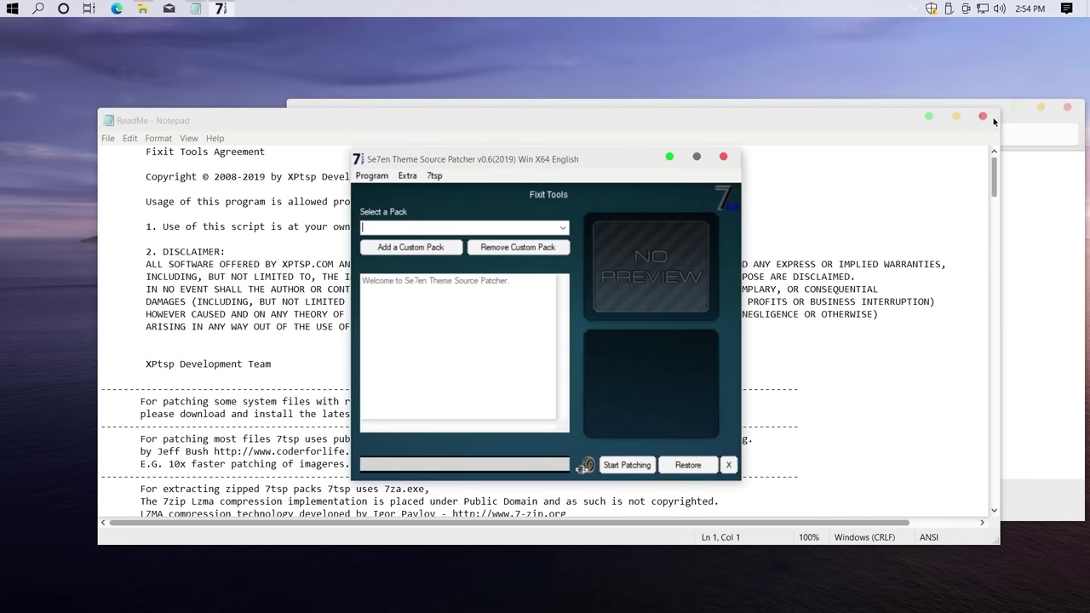
{"action": "left_click", "coordinate": [982, 115]}
{"action": "left_click_drag", "start_coordinate": [585, 158], "coordinate": [826, 167]}
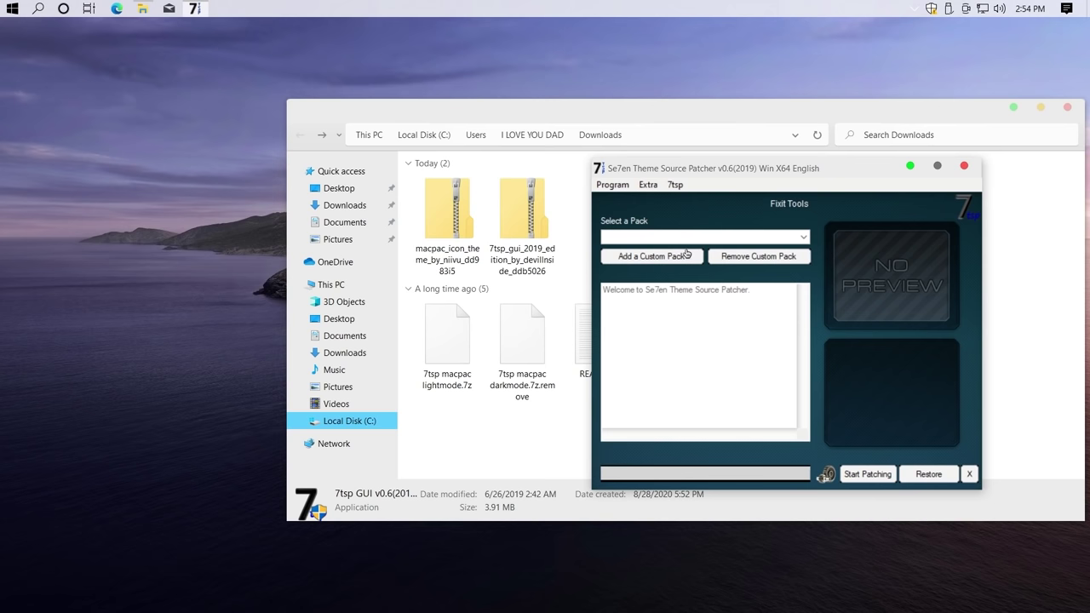
Add "7tsp macpac lightmode.7z" from Downloads as a custom pack in the patcher.
{"action": "left_click", "coordinate": [649, 259]}
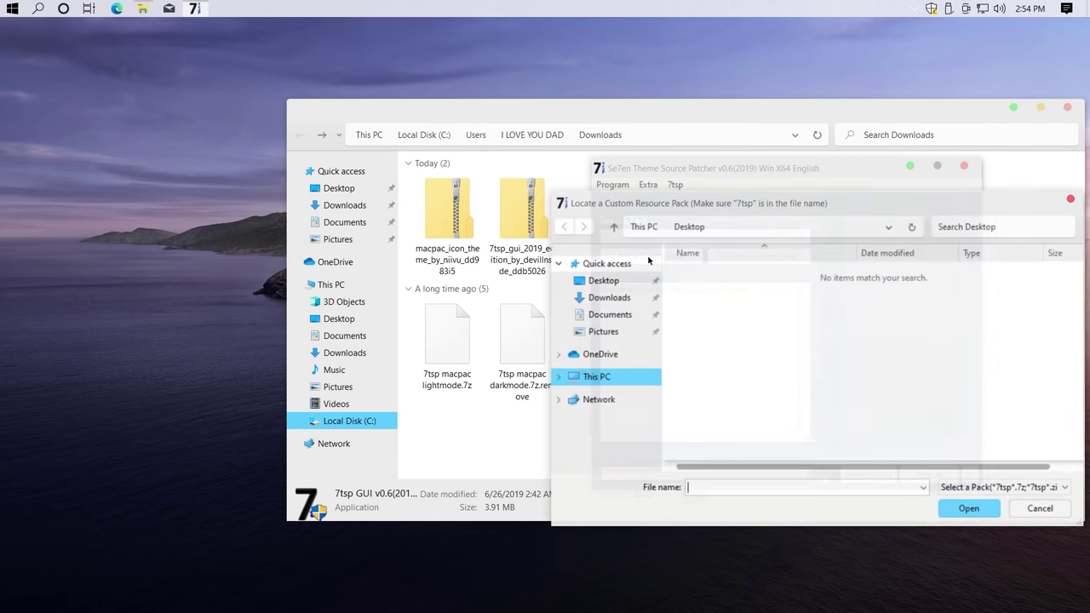
{"action": "left_click", "coordinate": [622, 391]}
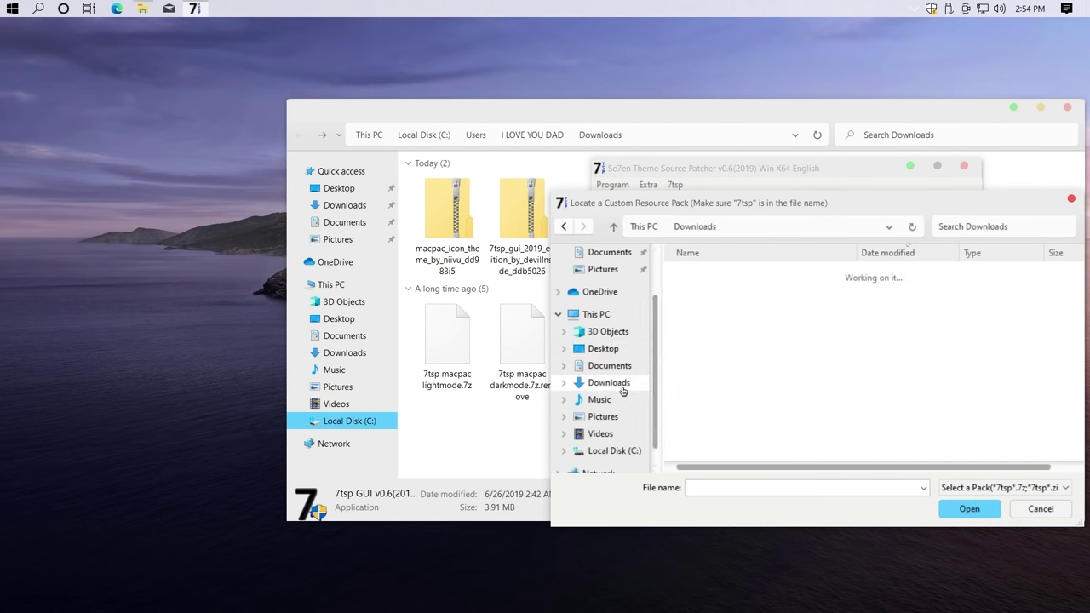
{"action": "left_click", "coordinate": [724, 332]}
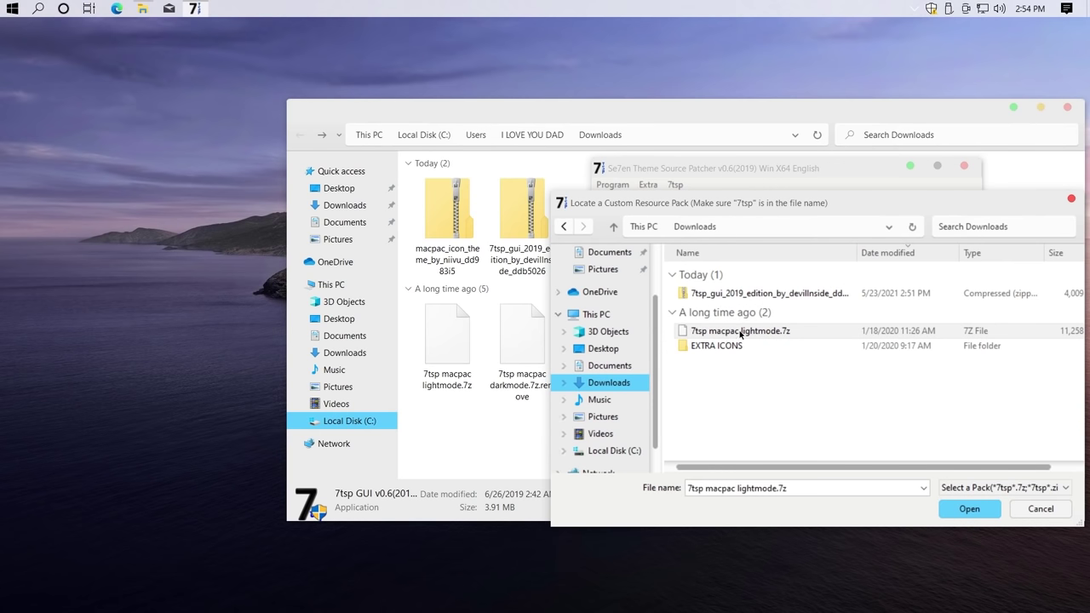
{"action": "left_click", "coordinate": [964, 509]}
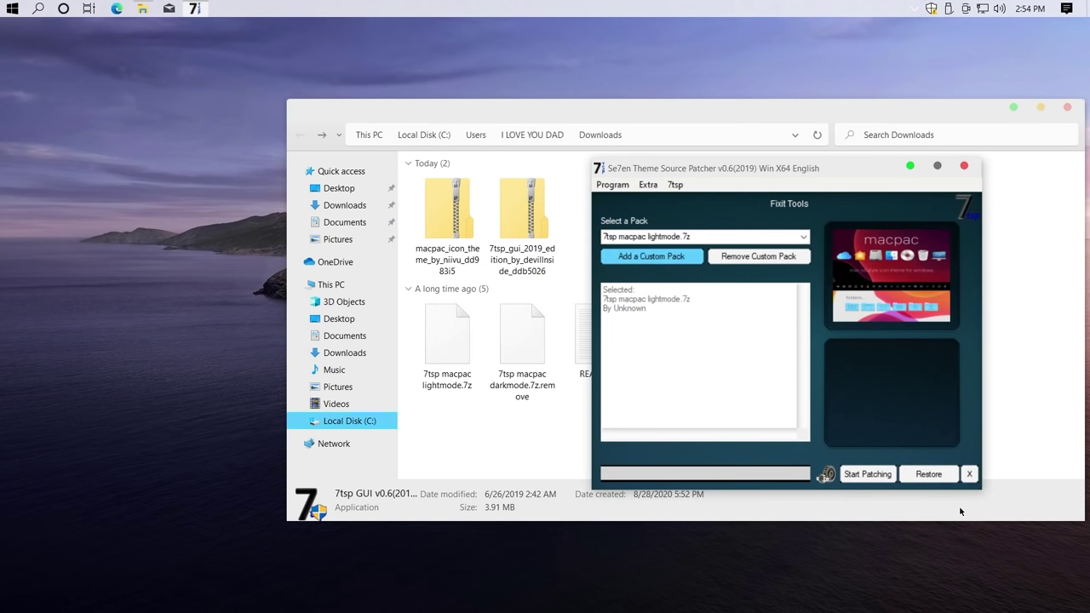
Patch the system with the macpac lightmode pack and a restore point enabled, then reboot and dismiss the patch notice.
{"action": "left_click", "coordinate": [884, 480]}
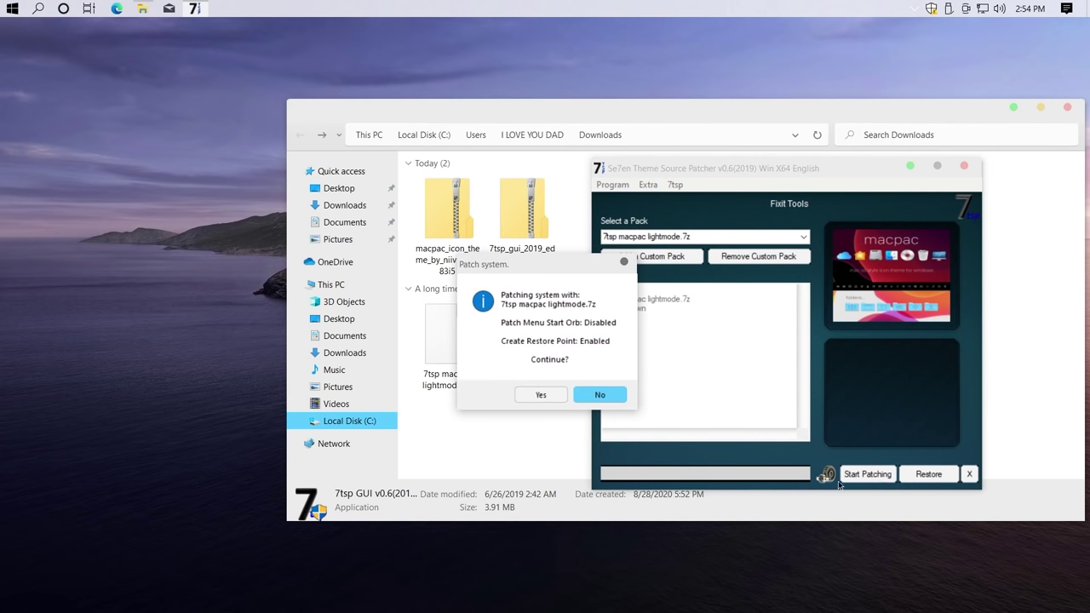
{"action": "left_click", "coordinate": [555, 396]}
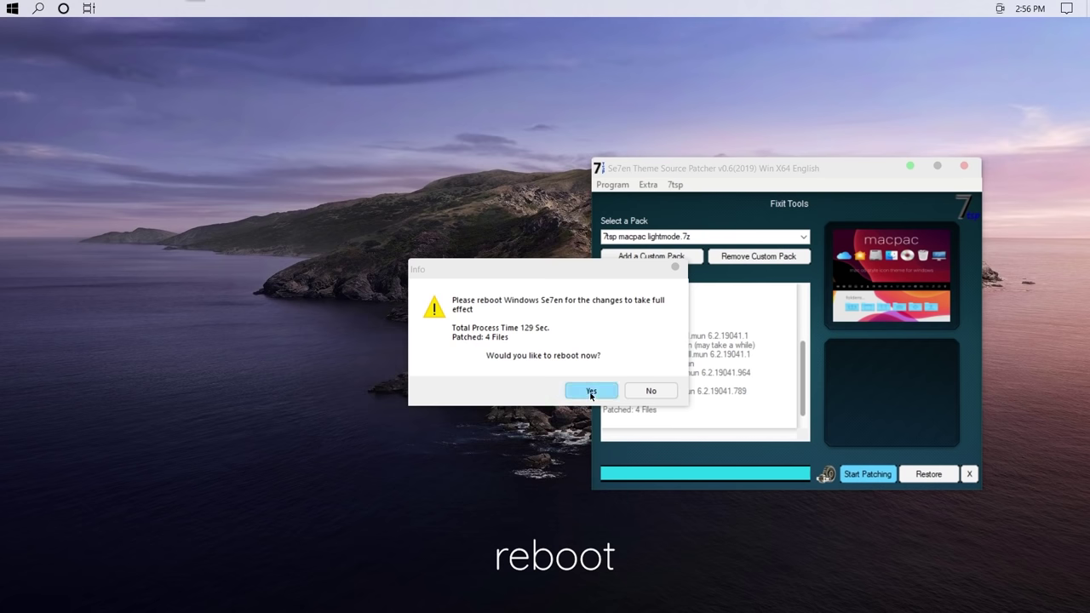
{"action": "left_click", "coordinate": [590, 390]}
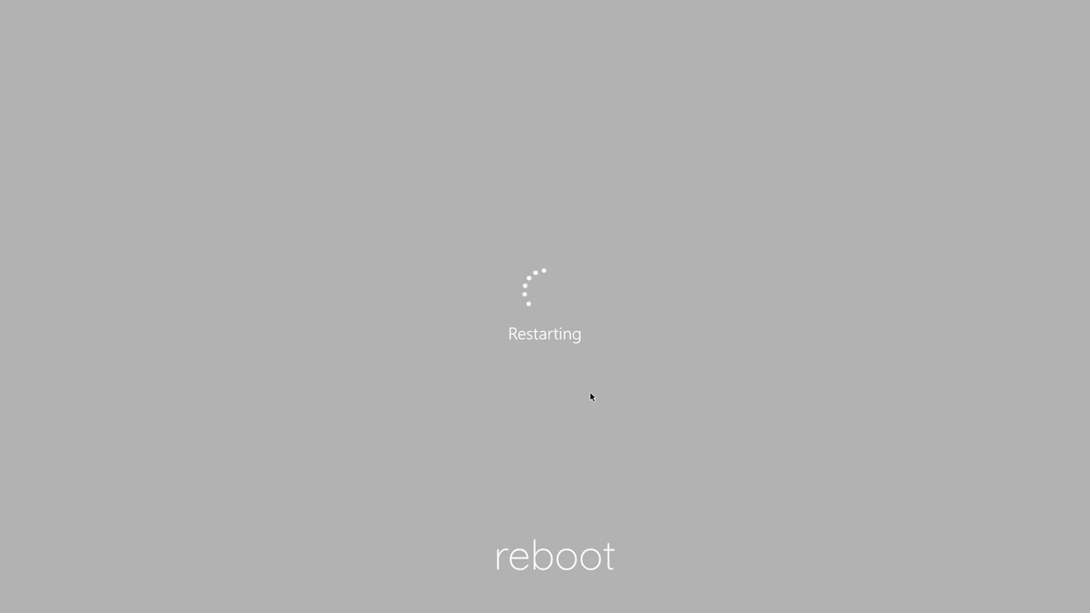
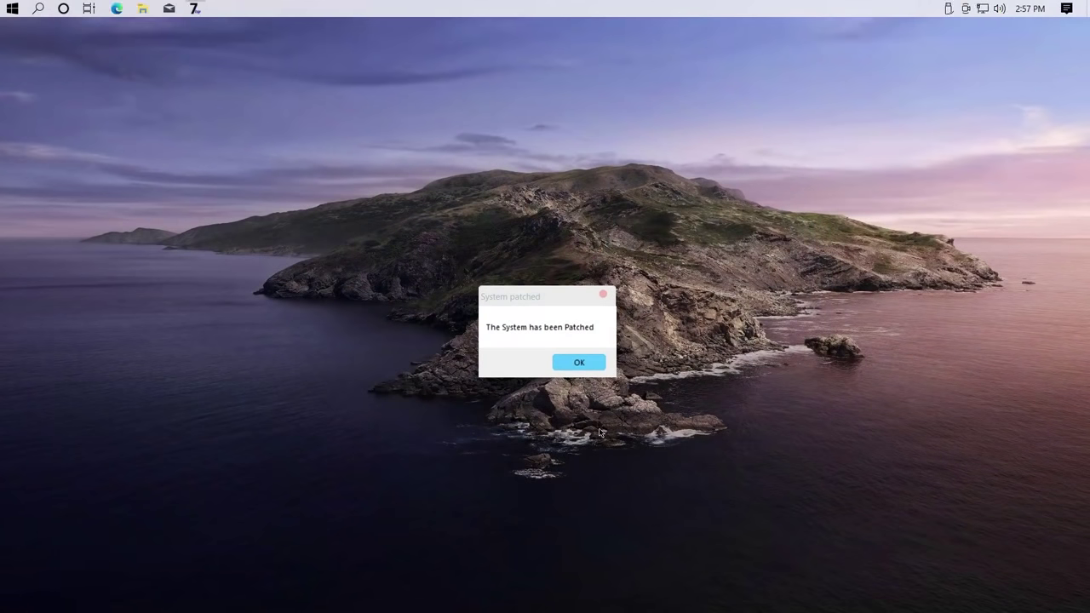
{"action": "left_click", "coordinate": [577, 362]}
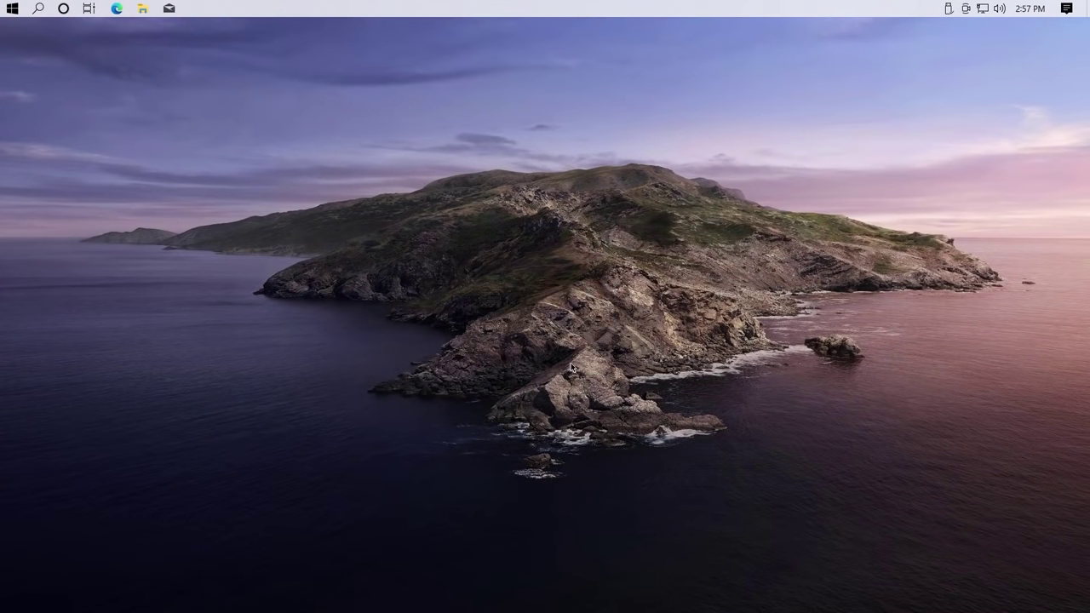
{"action": "right_click", "coordinate": [517, 247]}
{"action": "left_click", "coordinate": [545, 288]}
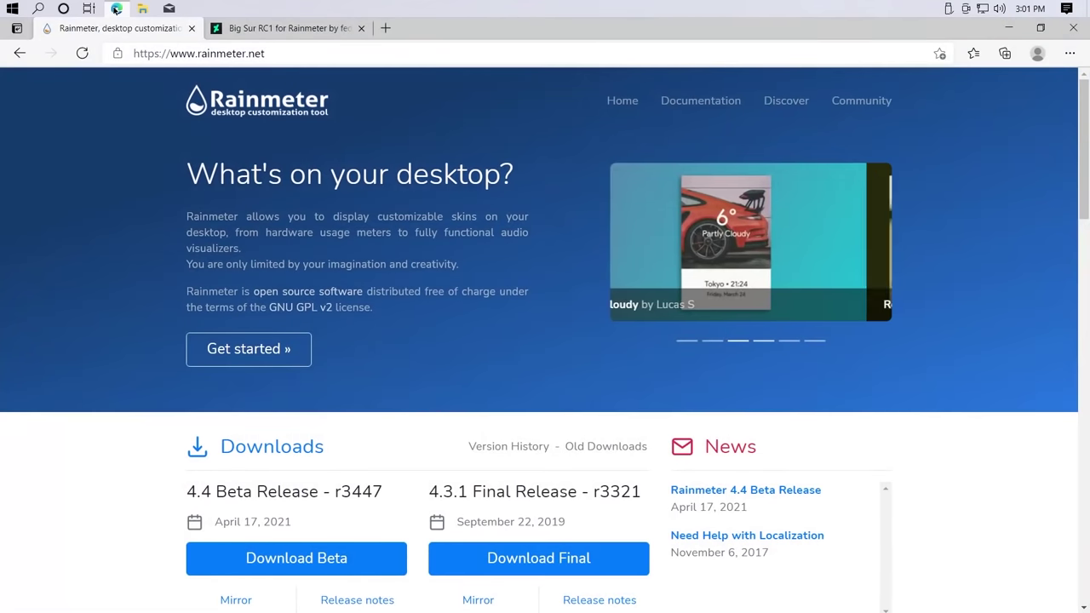
Download the Rainmeter 4.3.1 final release and the Big Sur RC1 for Rainmeter skin from DeviantArt.
{"action": "scroll", "coordinate": [1054, 127], "scroll_direction": "down", "scroll_amount": 3}
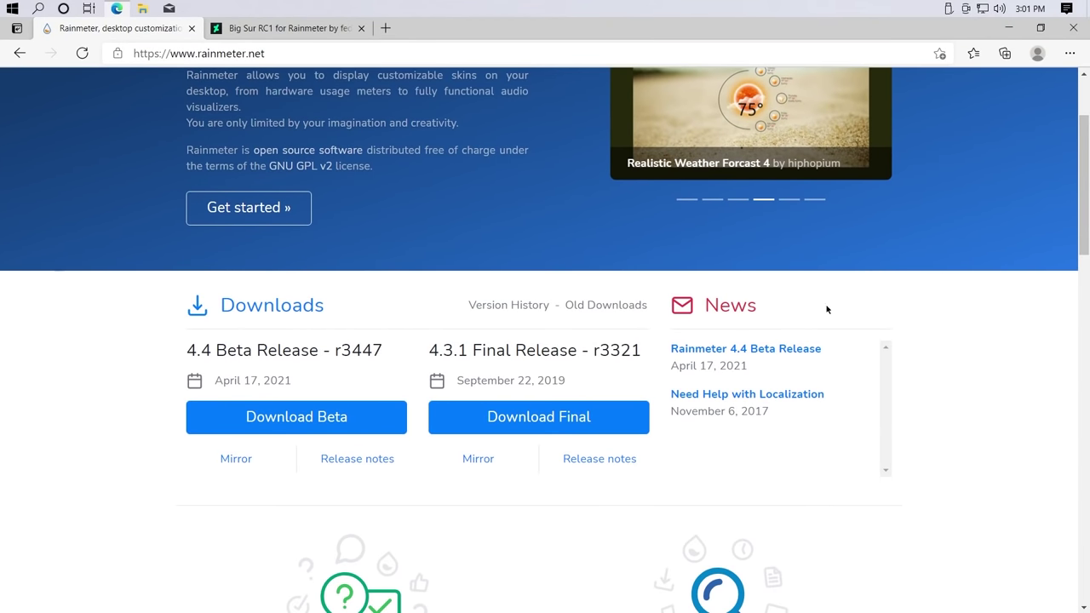
{"action": "left_click", "coordinate": [562, 419]}
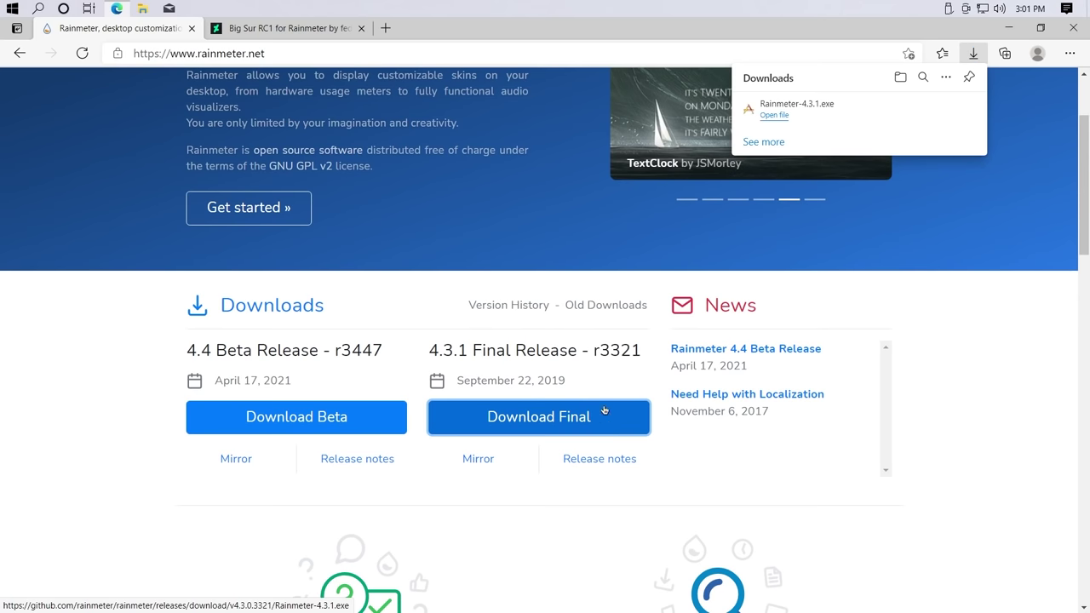
{"action": "left_click", "coordinate": [309, 32]}
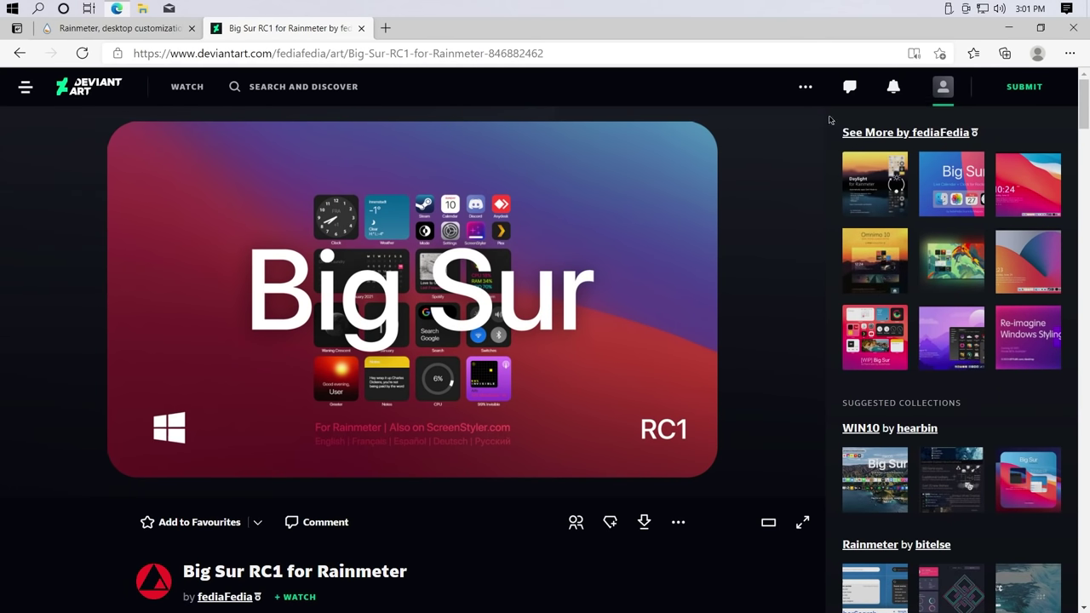
{"action": "scroll", "coordinate": [685, 365], "scroll_direction": "down", "scroll_amount": 2}
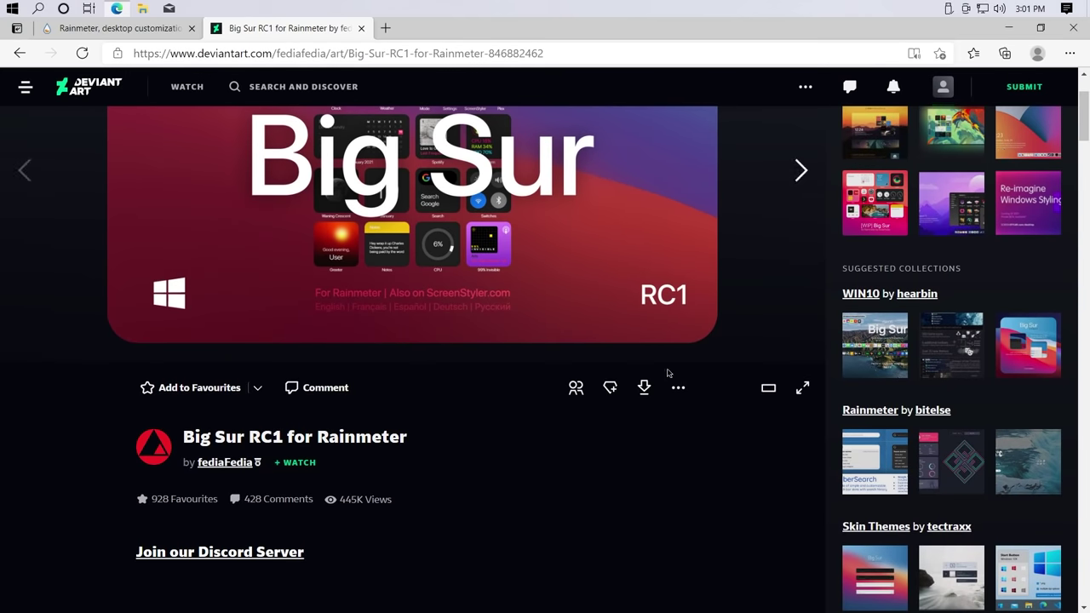
{"action": "left_click", "coordinate": [645, 387]}
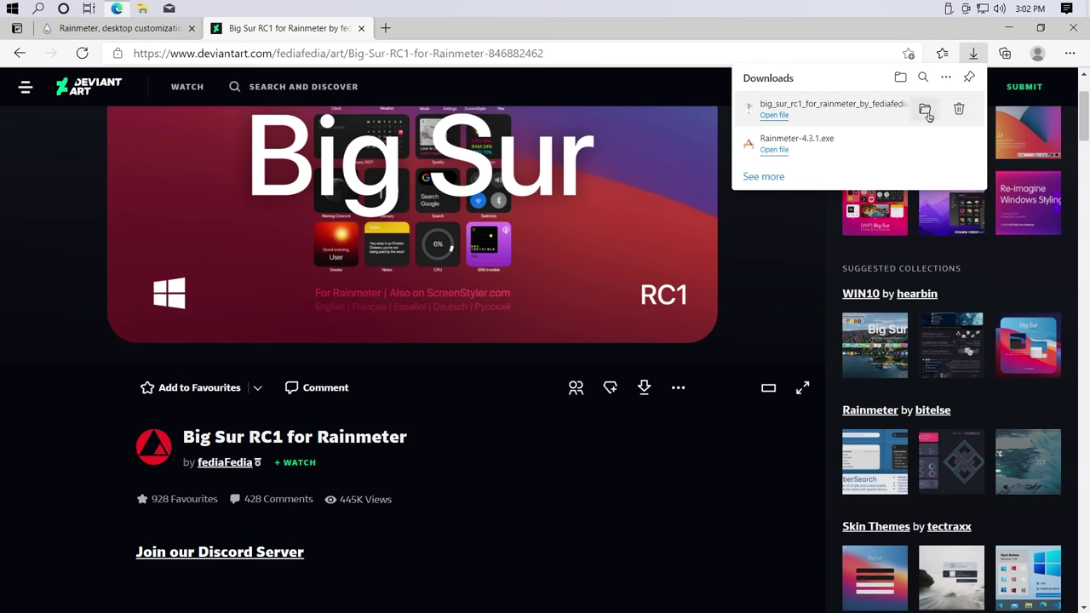
Show the downloaded Big Sur archive in its folder and close the browser.
{"action": "left_click", "coordinate": [925, 110]}
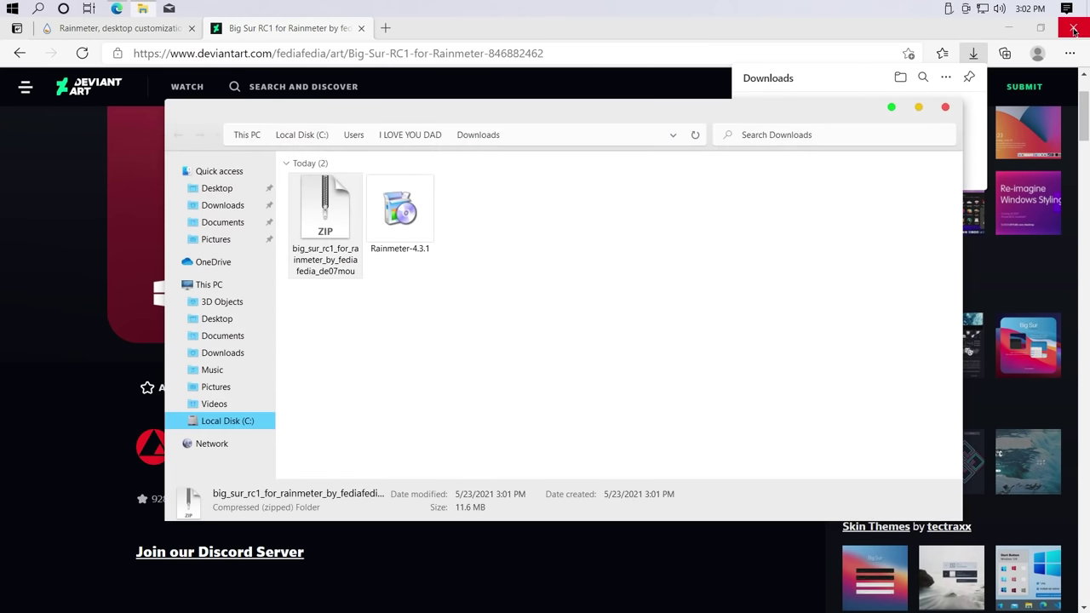
{"action": "left_click", "coordinate": [1073, 29]}
{"action": "left_click", "coordinate": [1073, 30]}
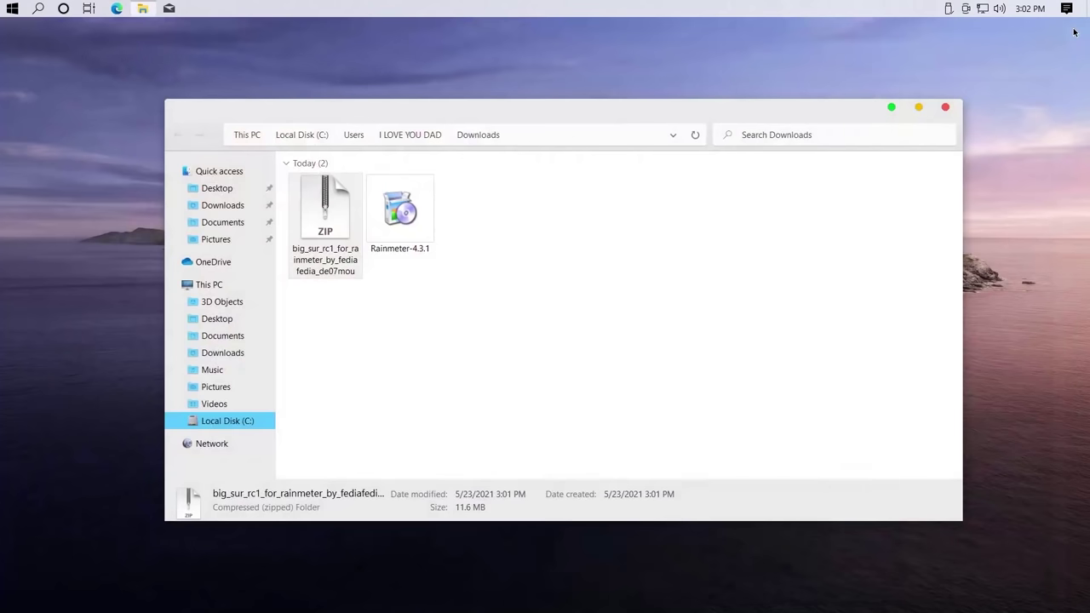
Install Rainmeter-4.3.1 in English as a standard installation and finish the setup.
{"action": "left_click", "coordinate": [737, 289]}
{"action": "double_click", "coordinate": [406, 218]}
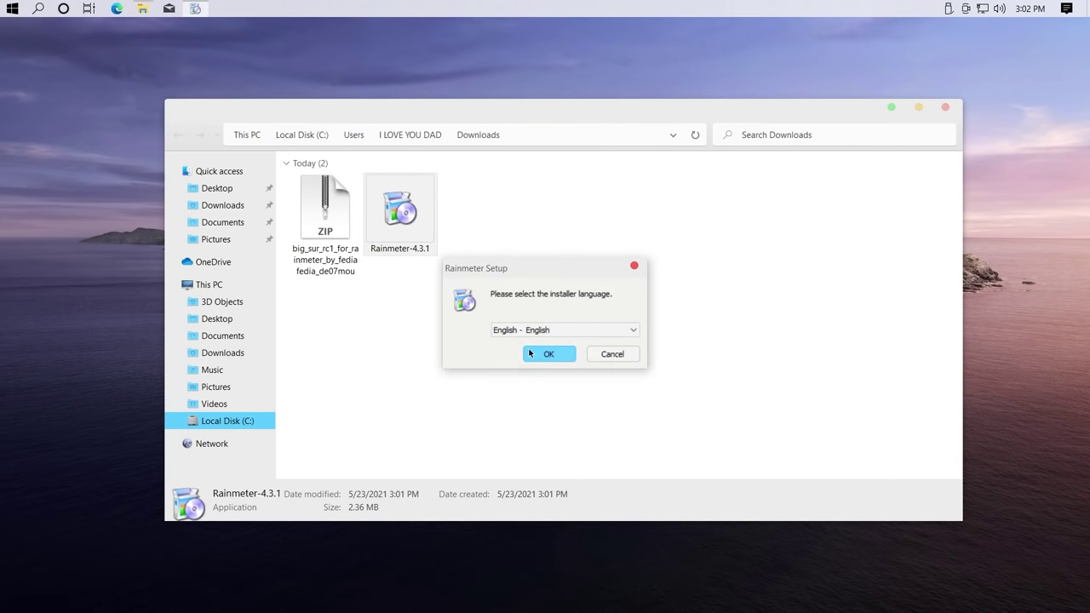
{"action": "left_click", "coordinate": [535, 352]}
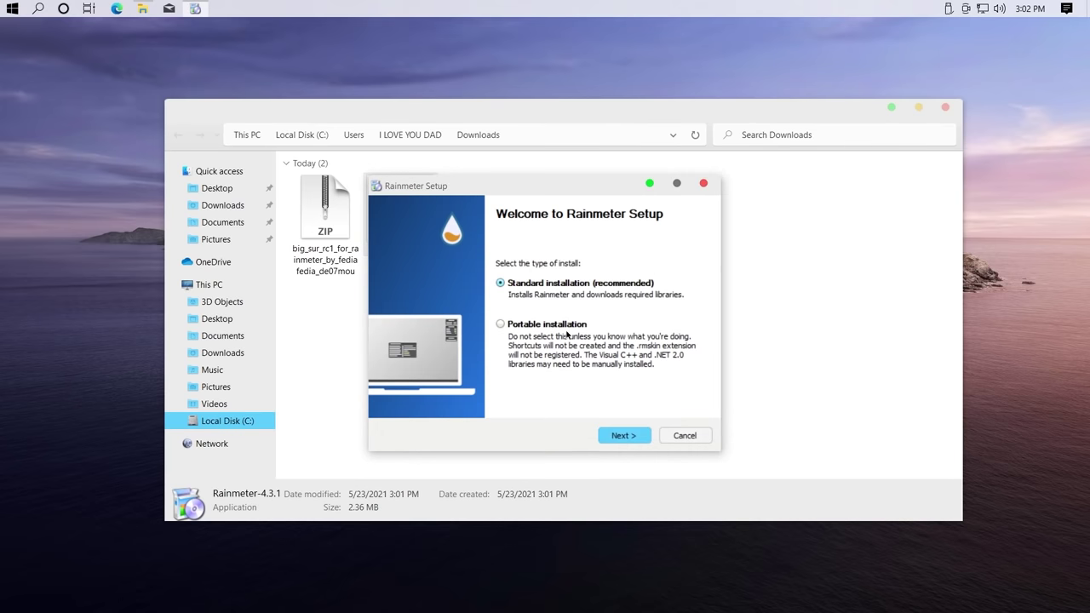
{"action": "left_click", "coordinate": [625, 437]}
{"action": "left_click", "coordinate": [515, 393]}
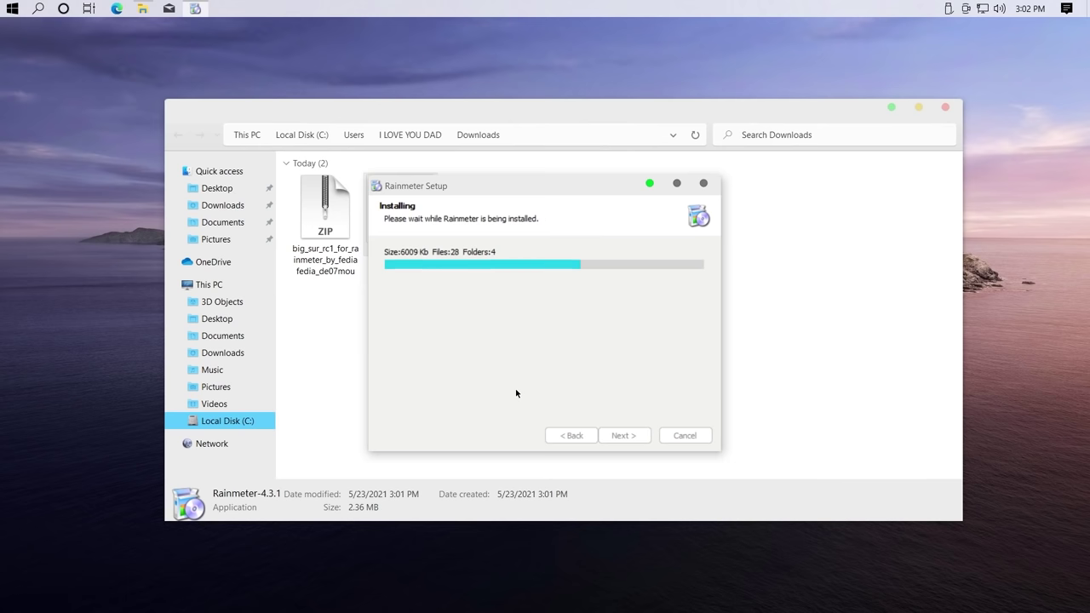
{"action": "left_click", "coordinate": [623, 435]}
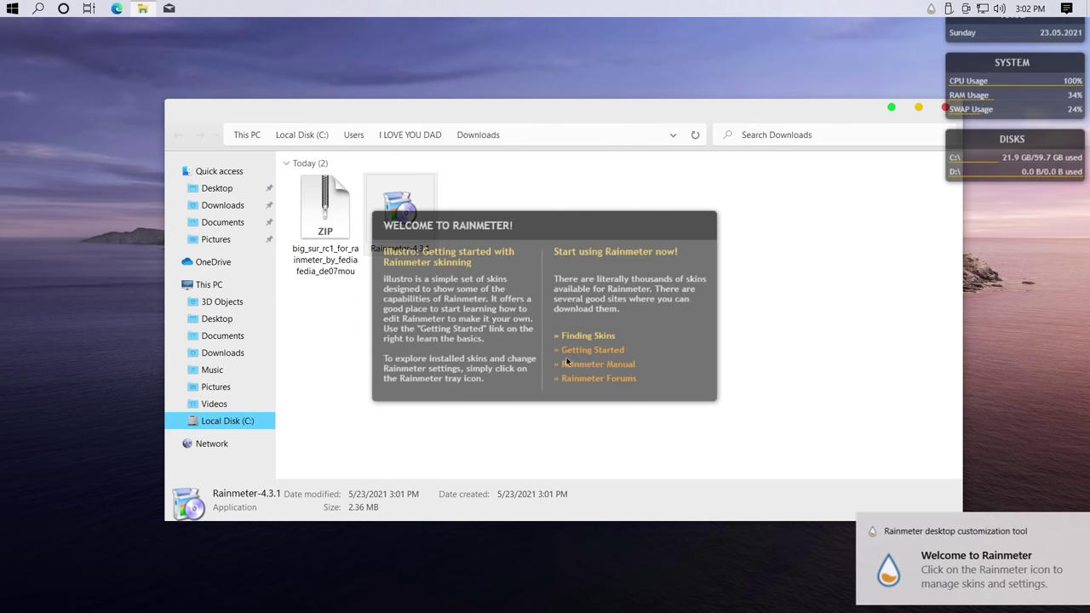
Unload Rainmeter's default illustro skins: Welcome, Disk, System and Clock.
{"action": "right_click", "coordinate": [535, 283]}
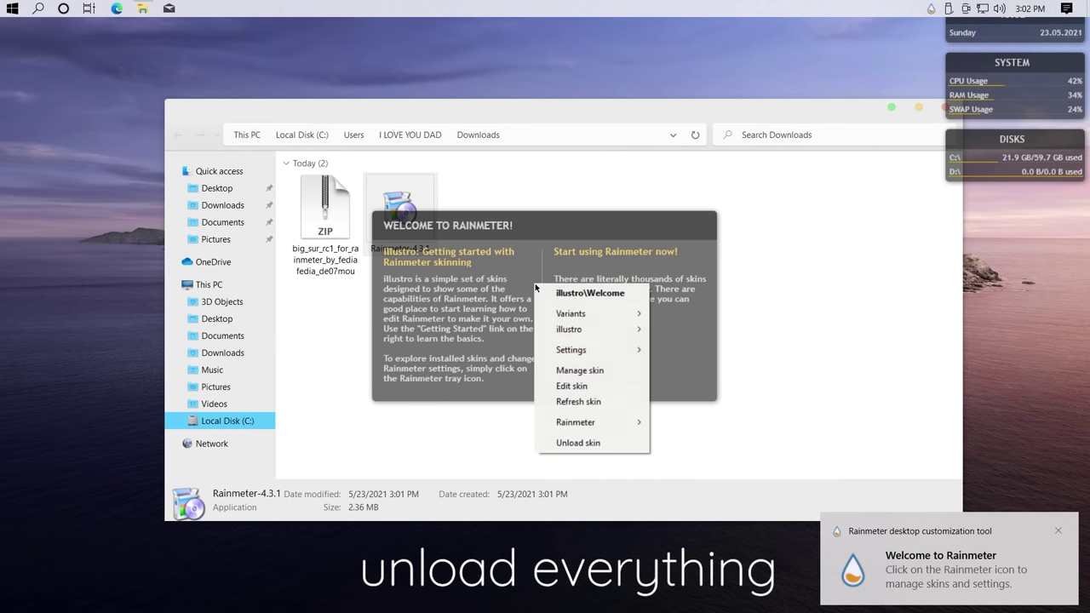
{"action": "left_click", "coordinate": [581, 443]}
{"action": "right_click", "coordinate": [997, 170]}
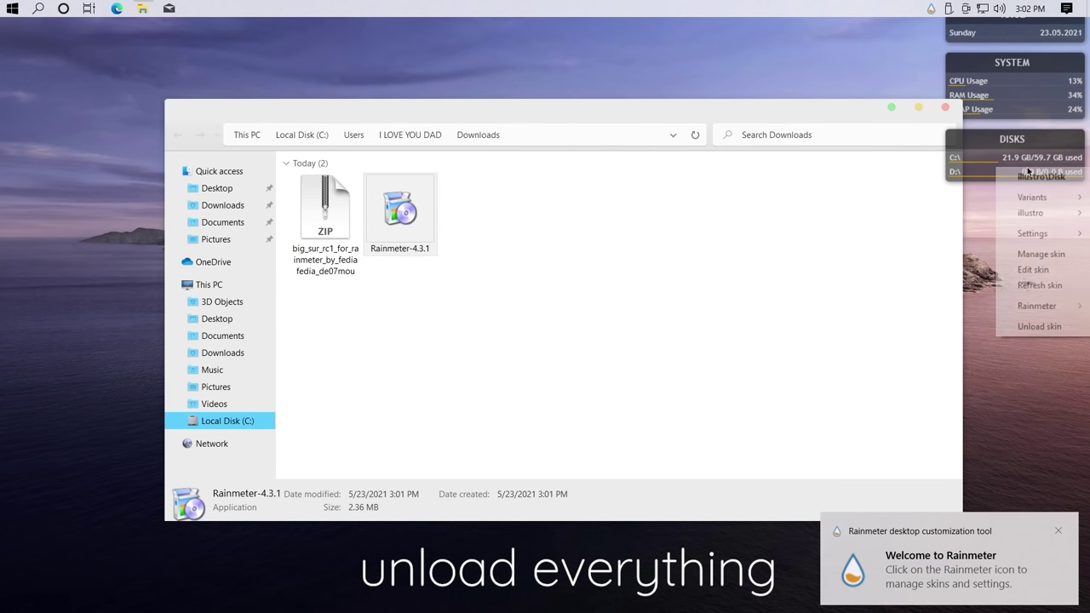
{"action": "left_click", "coordinate": [1044, 327]}
{"action": "right_click", "coordinate": [991, 122]}
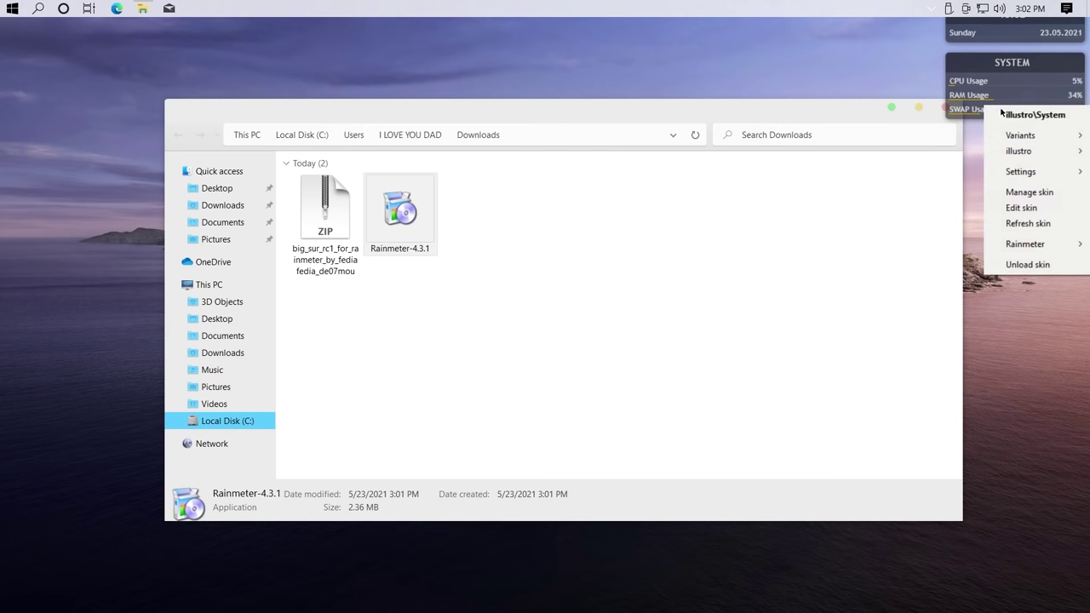
{"action": "left_click", "coordinate": [1004, 264]}
{"action": "right_click", "coordinate": [1003, 38]}
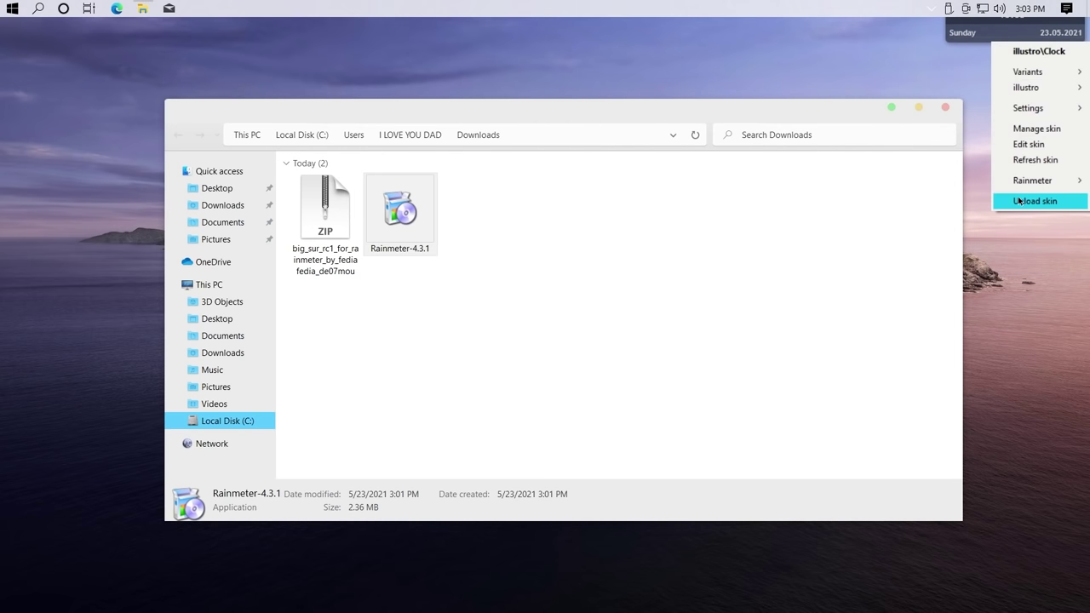
{"action": "left_click", "coordinate": [1020, 202]}
Extract the big_sur_rc1_for_rainmeter archive with 7-Zip into its own folder and open that folder.
{"action": "right_click", "coordinate": [315, 204]}
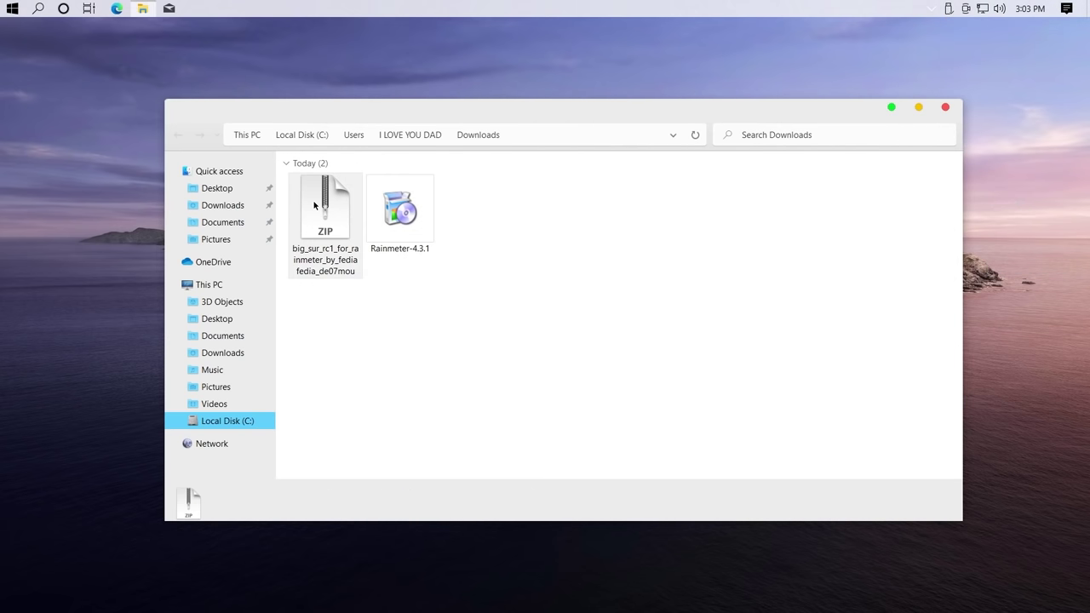
{"action": "mouse_move", "coordinate": [364, 284]}
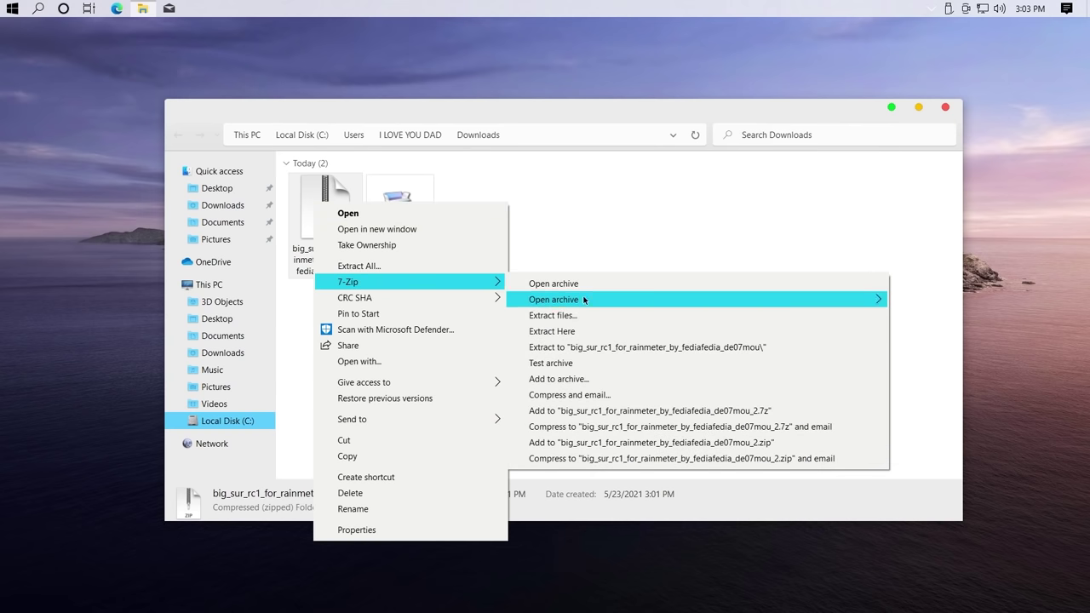
{"action": "left_click", "coordinate": [593, 347]}
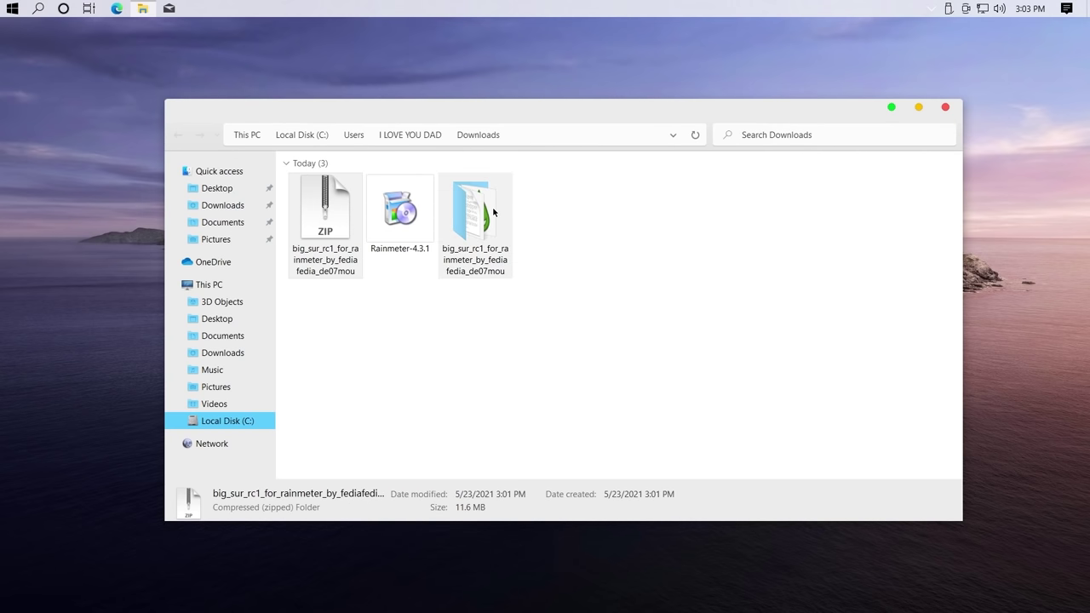
{"action": "double_click", "coordinate": [492, 207]}
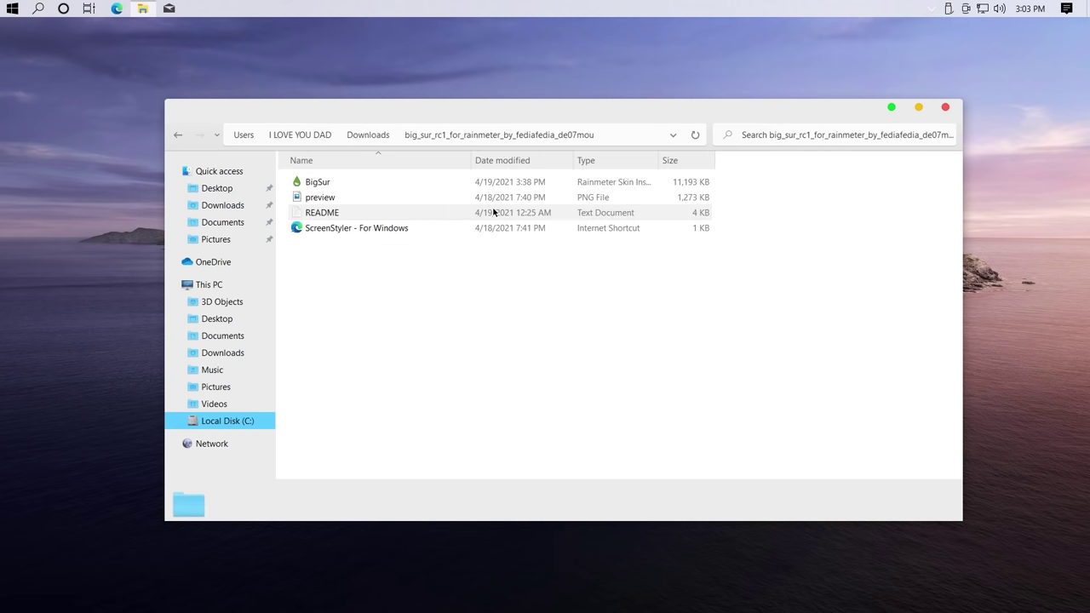
Install the BigSur Rainmeter skin package with all its components and apply the included layout.
{"action": "double_click", "coordinate": [313, 184]}
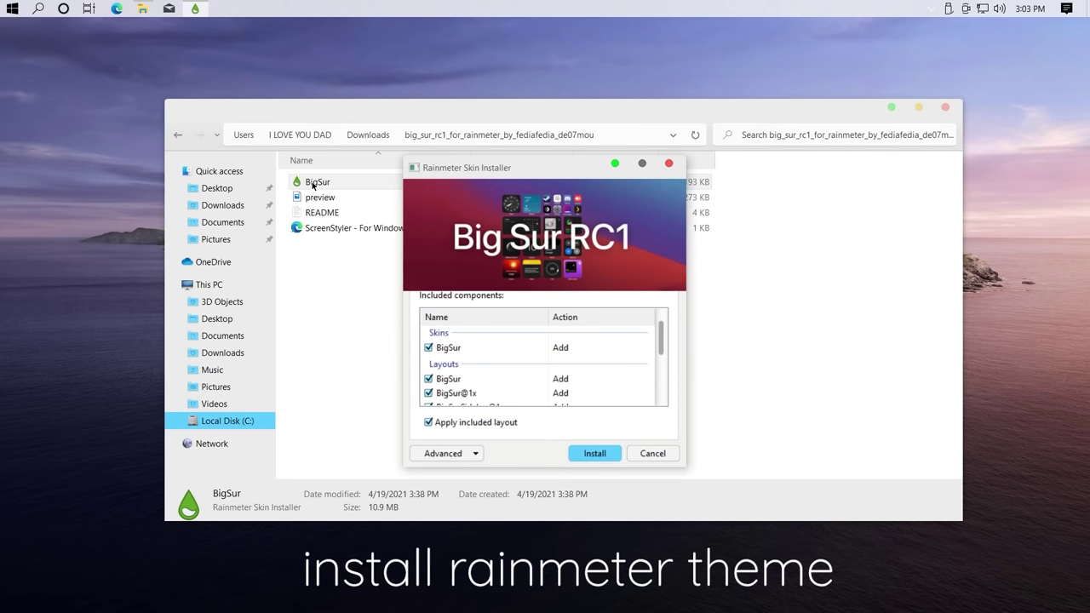
{"action": "left_click_drag", "start_coordinate": [661, 339], "coordinate": [657, 387]}
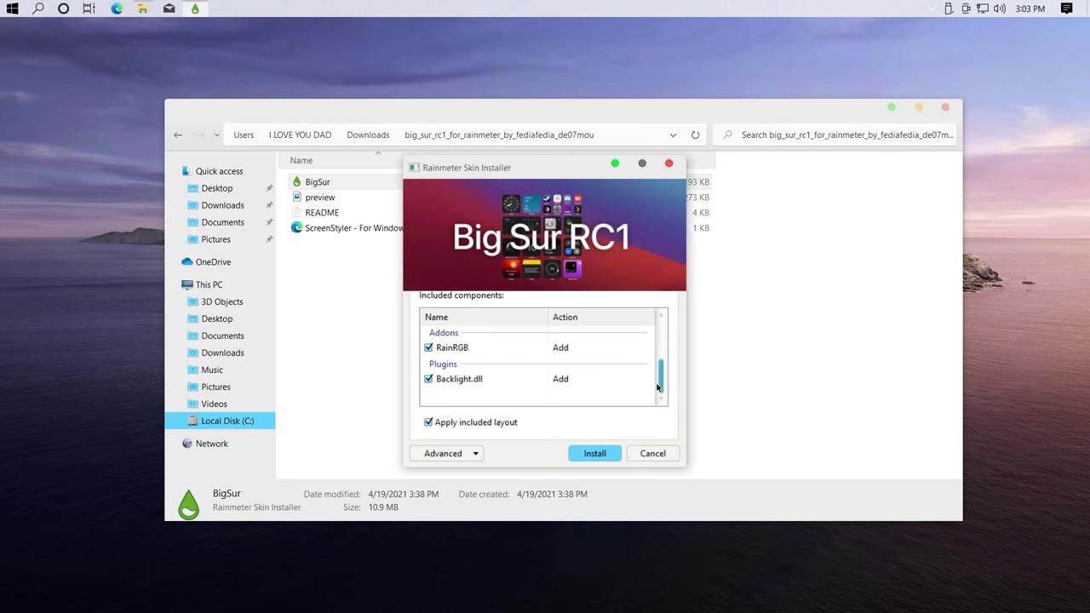
{"action": "left_click", "coordinate": [585, 457]}
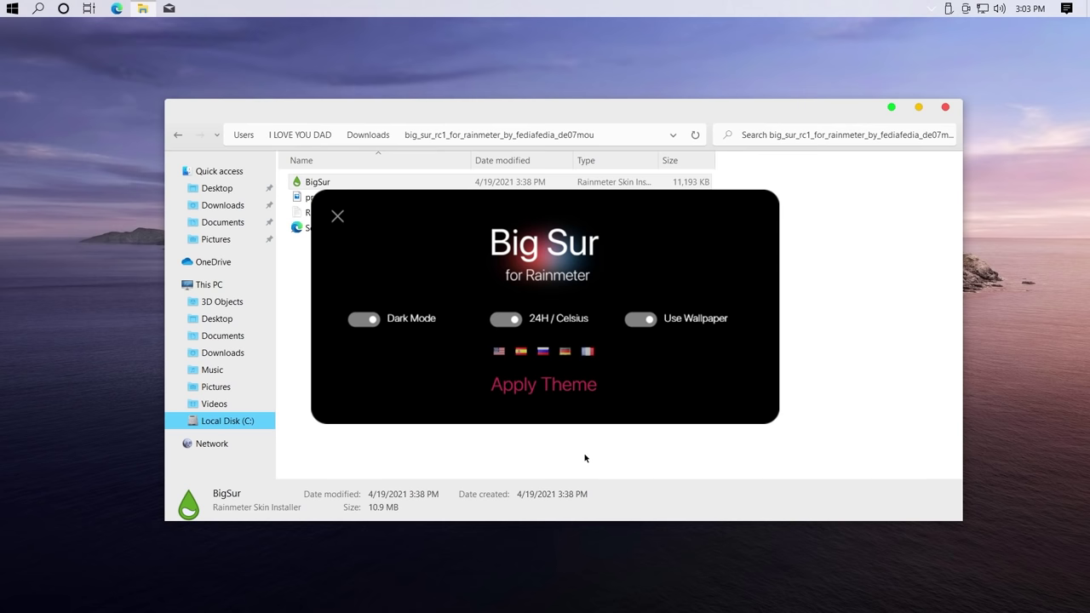
Turn off Dark Mode and 24H / Celsius, and apply the Big Sur theme with the layout without a sidebar.
{"action": "left_click", "coordinate": [361, 325]}
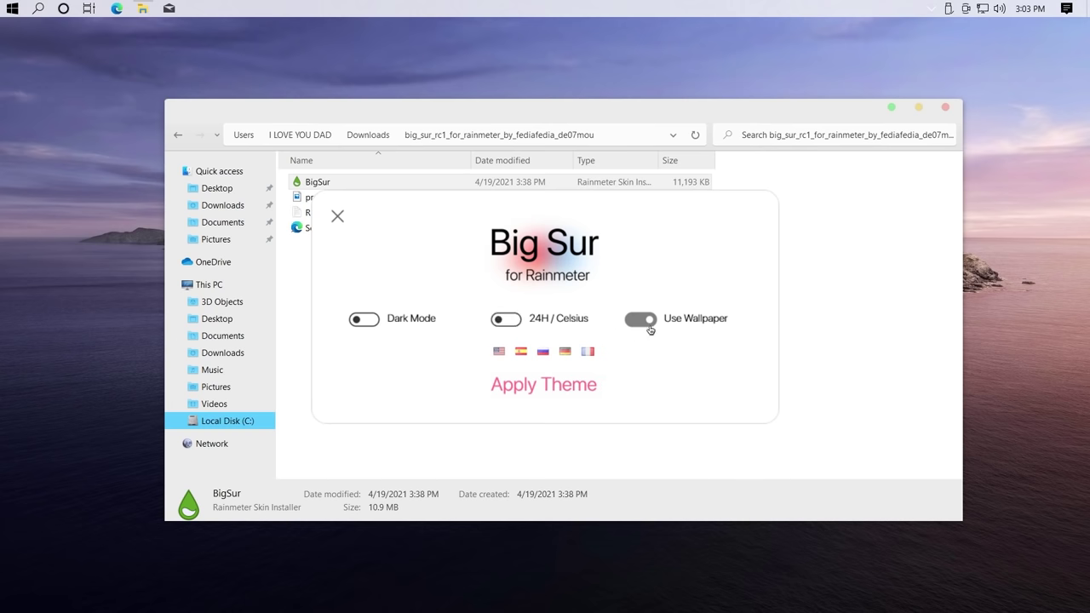
{"action": "left_click", "coordinate": [550, 387]}
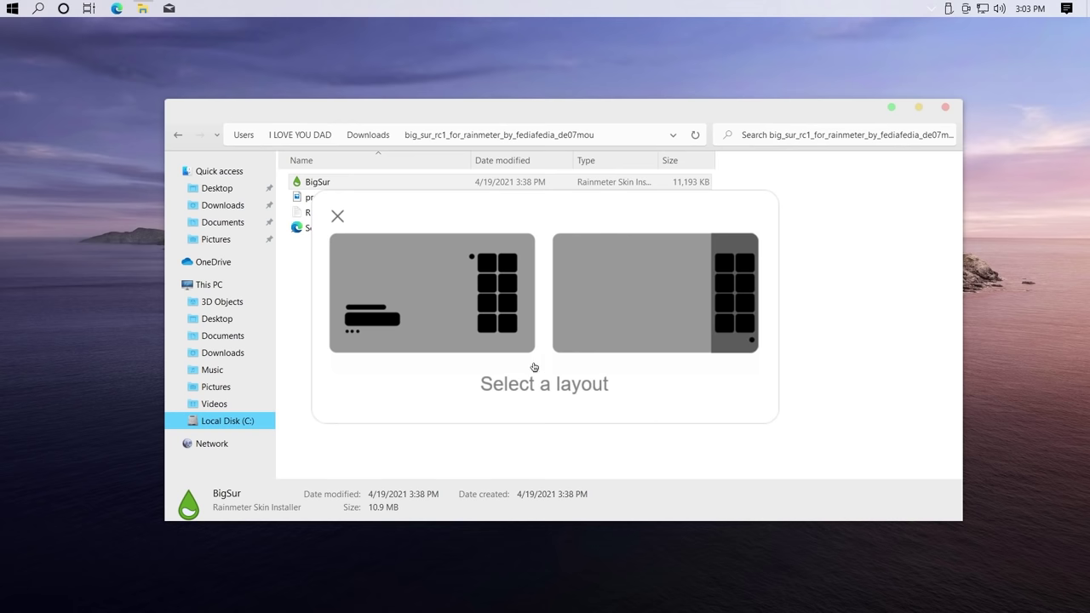
{"action": "left_click", "coordinate": [431, 316]}
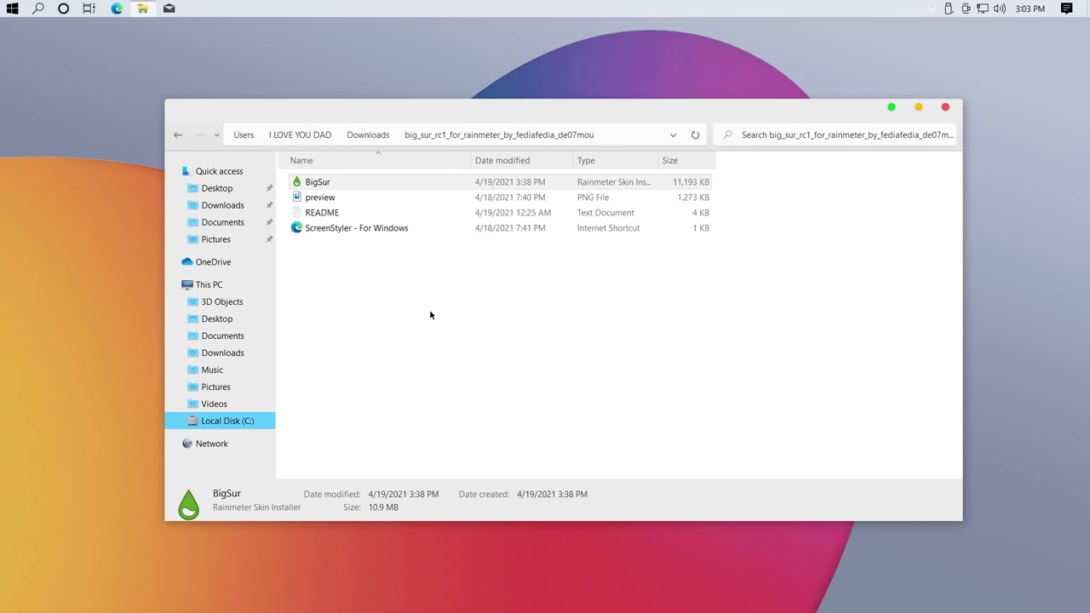